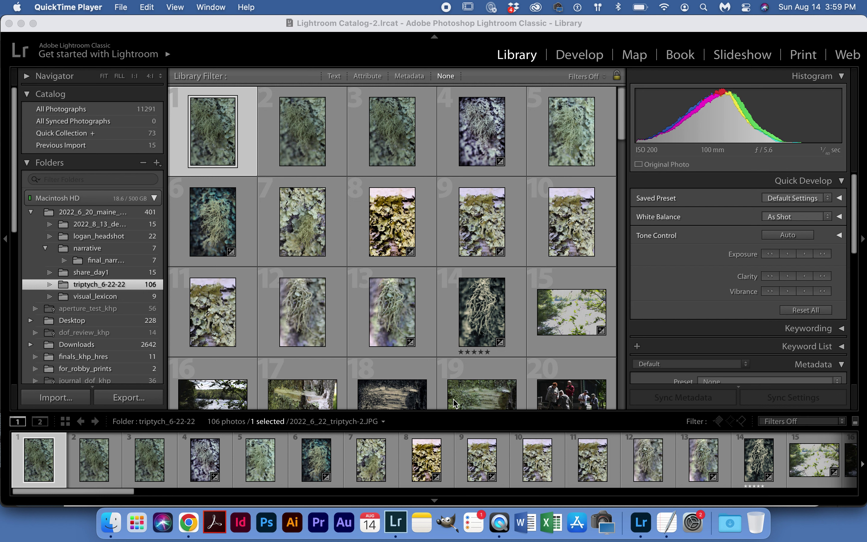
# Step: Bring Lightroom to the front and select the five-star photo 14 in the Library grid
pyautogui.click(492, 141)
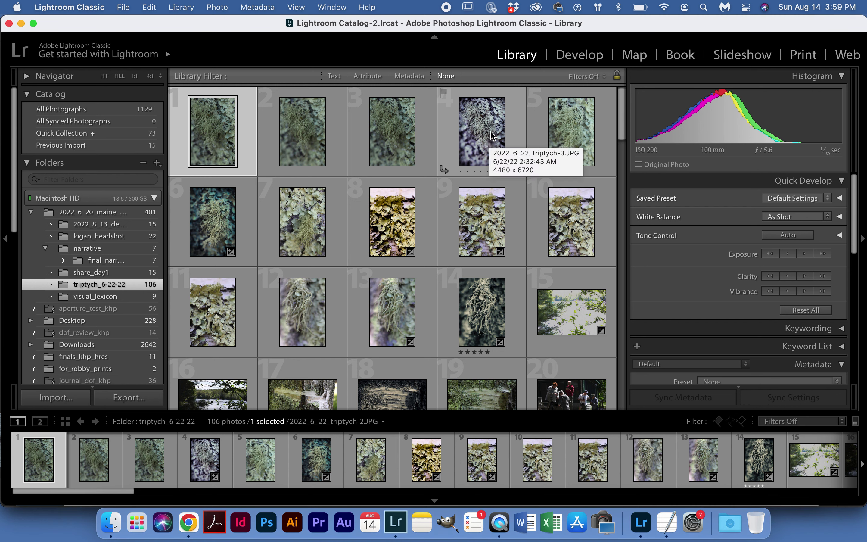
pyautogui.click(475, 337)
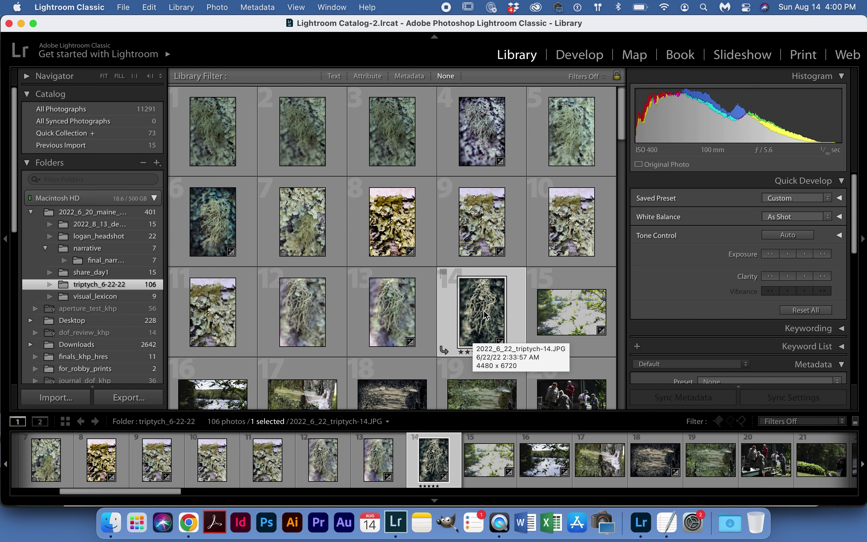
# Step: Open photo 14 in the Develop module and show the File menu commands
pyautogui.click(586, 54)
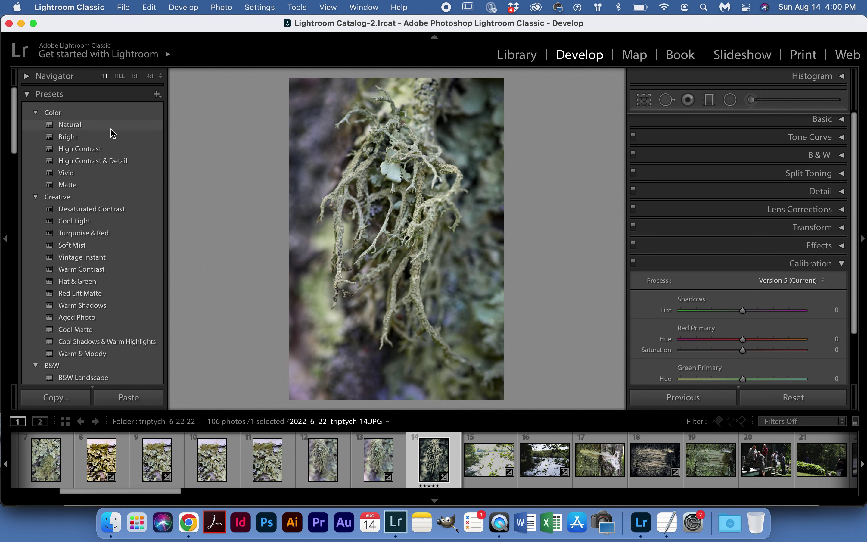
pyautogui.click(126, 9)
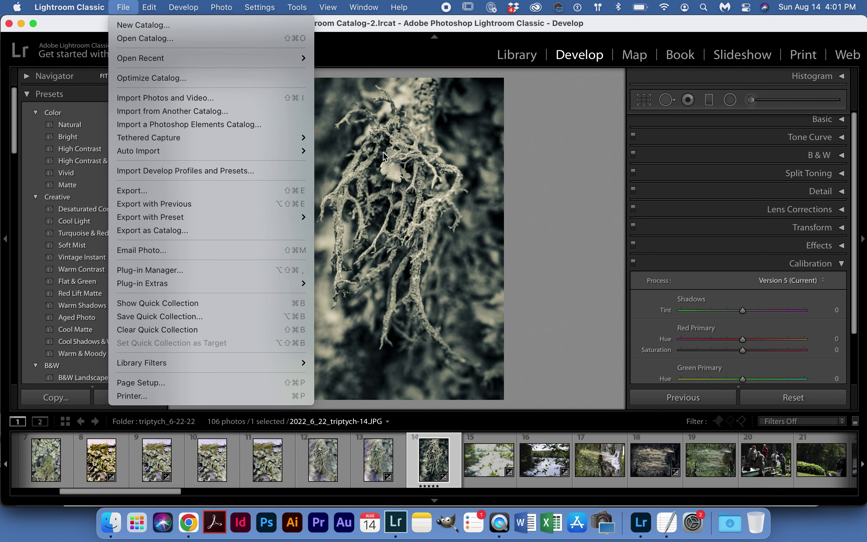
# Step: Close the File menu, go back to the Library grid, and reopen photo 14 in Develop
pyautogui.click(585, 177)
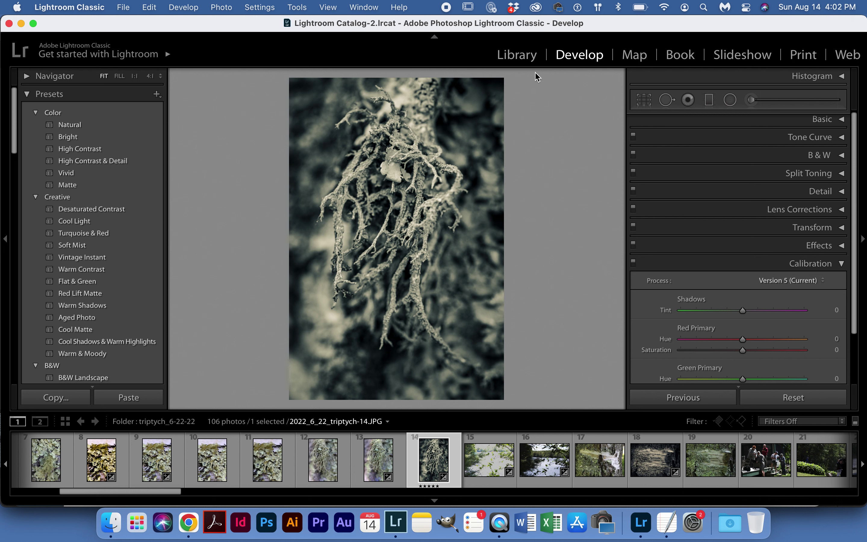
pyautogui.click(528, 57)
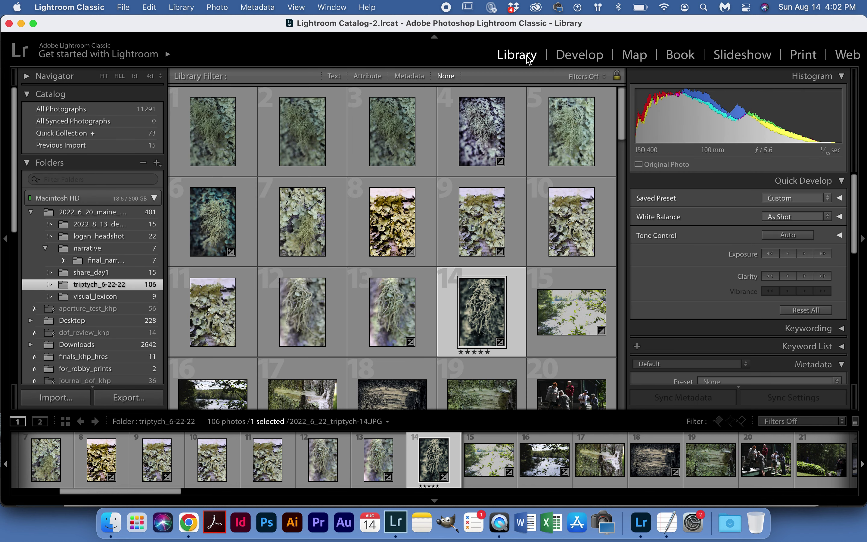
pyautogui.click(578, 56)
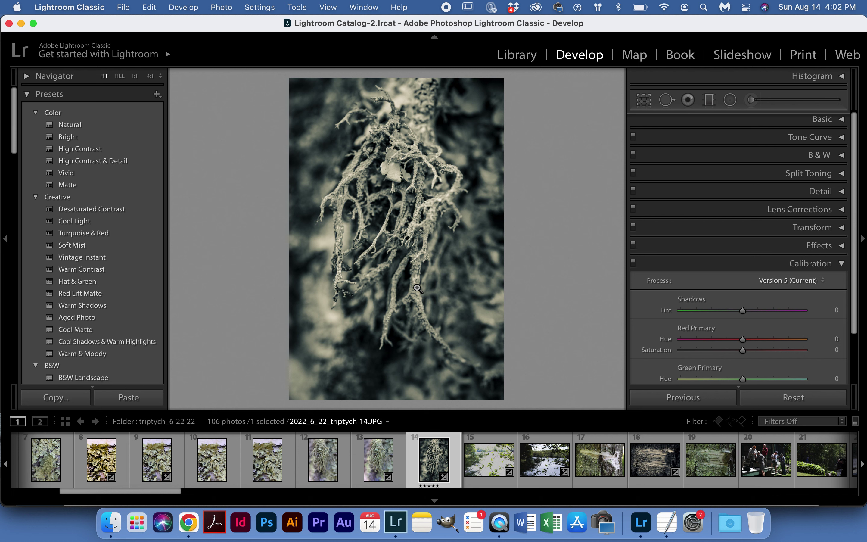
# Step: Flag photo 14 as a pick with P and return to the Library grid
pyautogui.press('p')
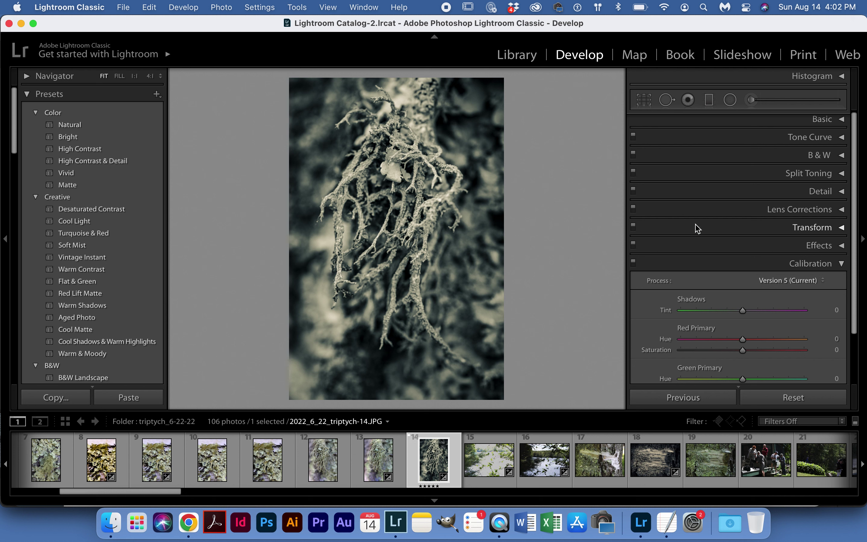
pyautogui.click(525, 65)
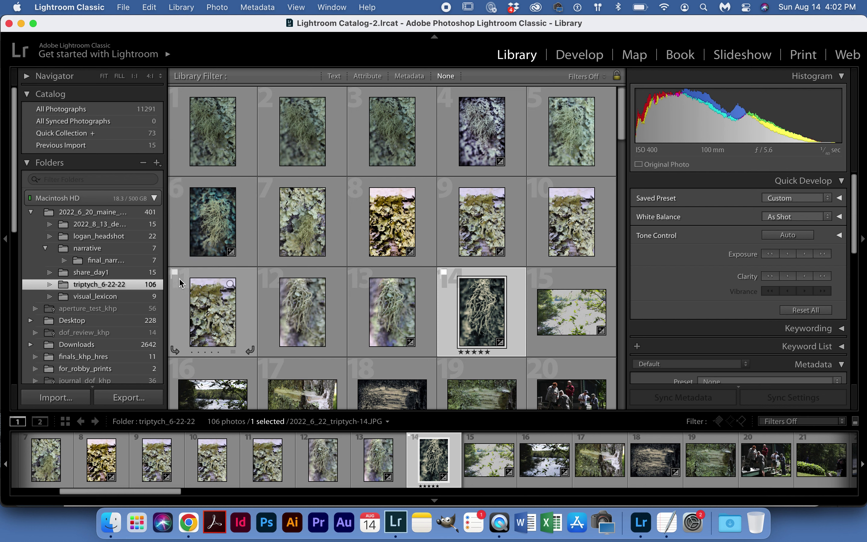
# Step: Flag photos 6, 13 and 4 as picks in the Library grid
pyautogui.click(181, 217)
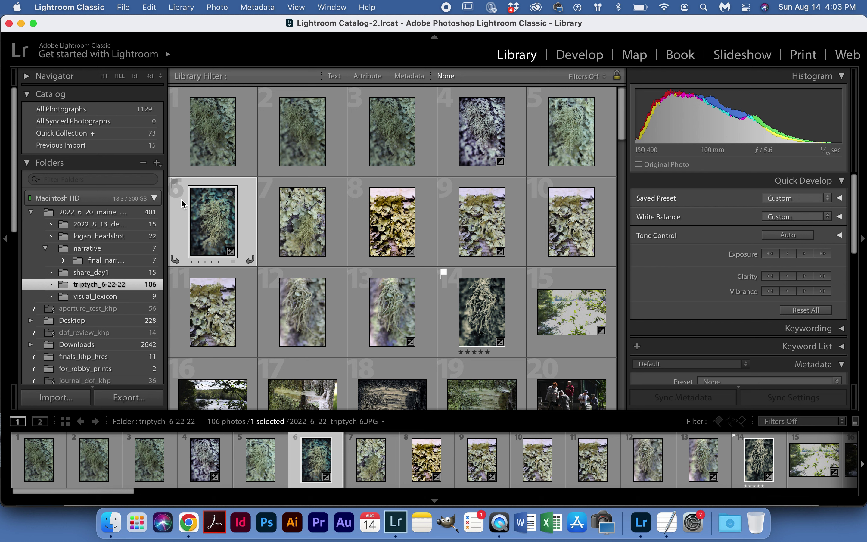
pyautogui.click(174, 183)
pyautogui.click(354, 273)
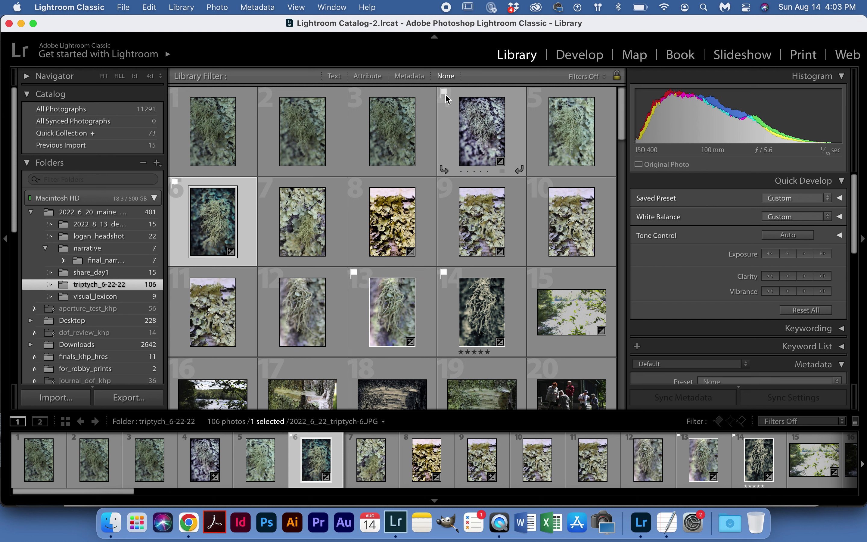
pyautogui.click(446, 94)
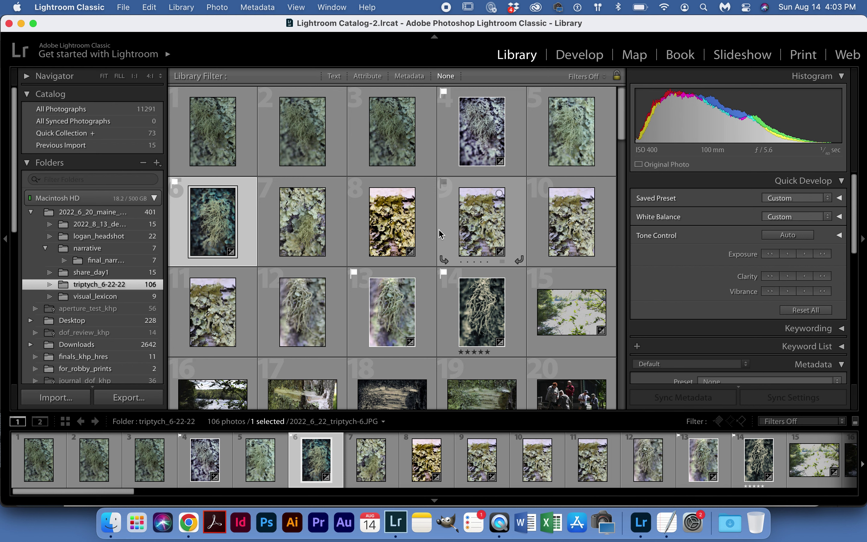
# Step: Scroll down to flag photo 27 as a pick, then scroll back and unflag photo 13
pyautogui.scroll(-5, 444, 220)
pyautogui.scroll(-2, 441, 234)
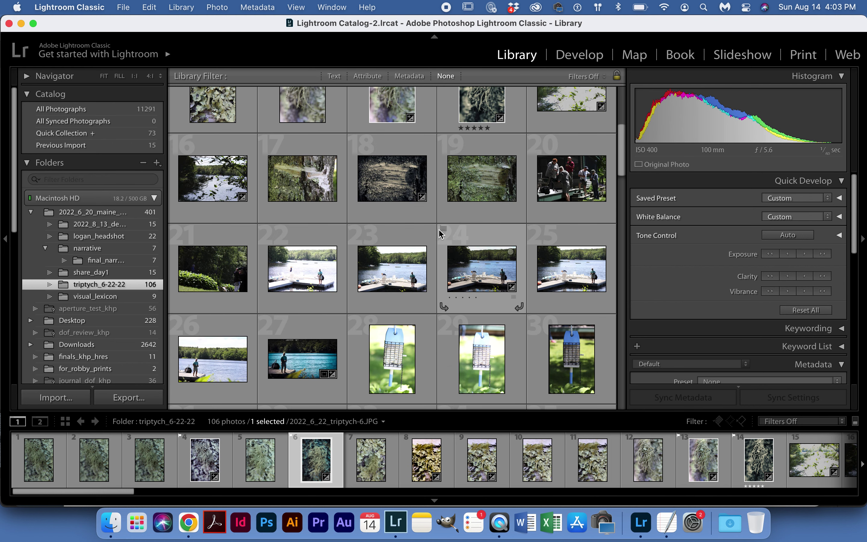
pyautogui.scroll(-1, 440, 234)
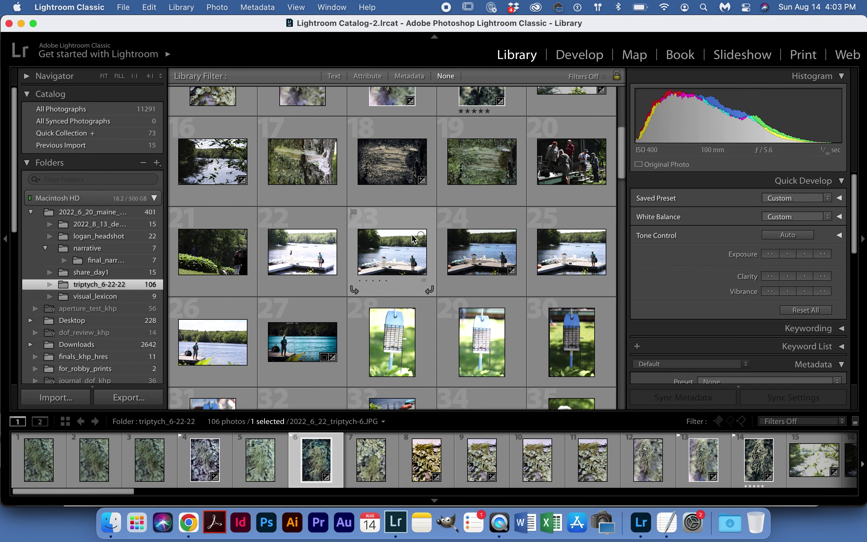
pyautogui.click(264, 303)
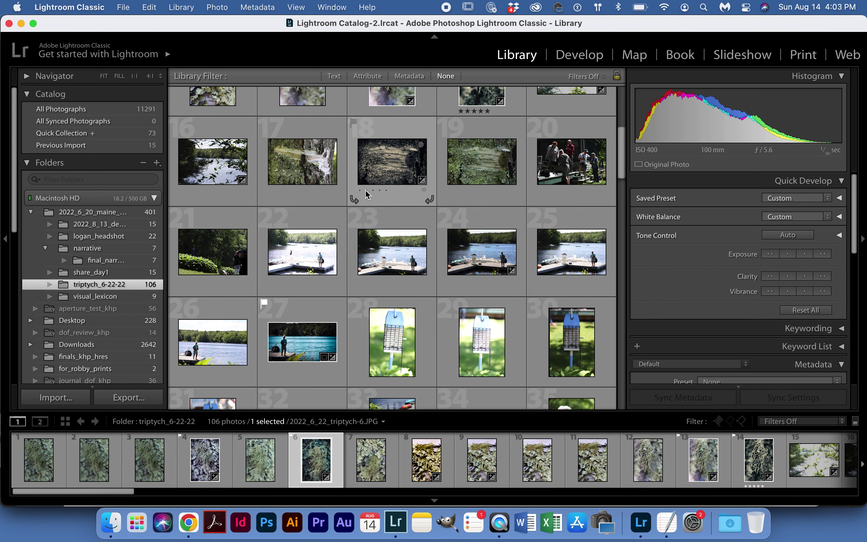
pyautogui.scroll(-5, 428, 224)
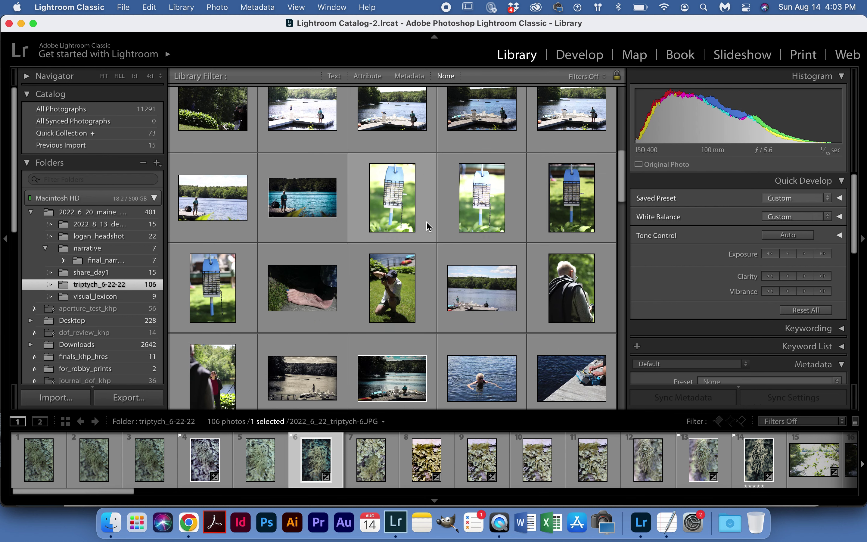
pyautogui.scroll(-8, 428, 226)
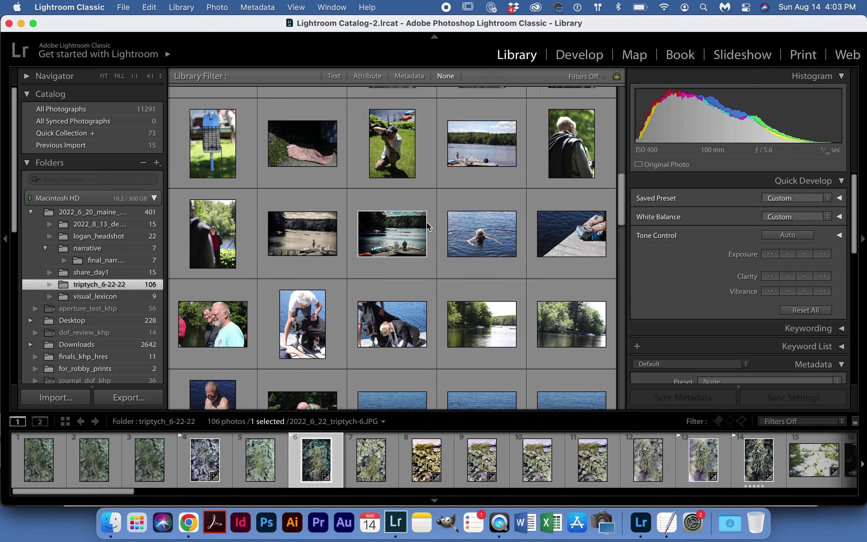
pyautogui.scroll(6, 359, 265)
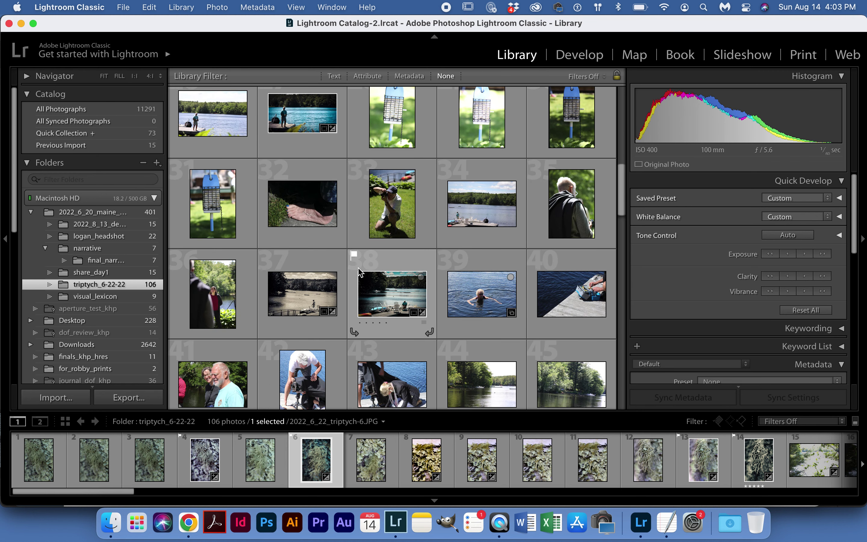
pyautogui.scroll(-10, 358, 317)
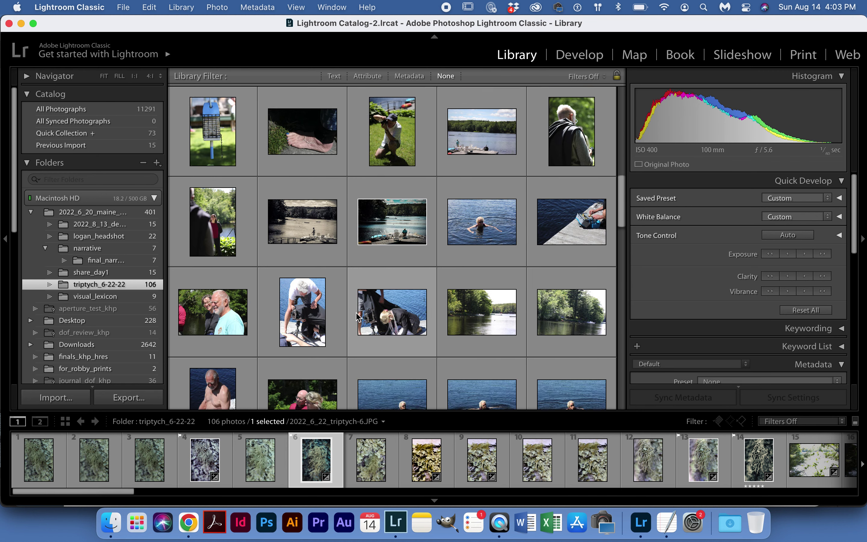
pyautogui.scroll(-3, 359, 317)
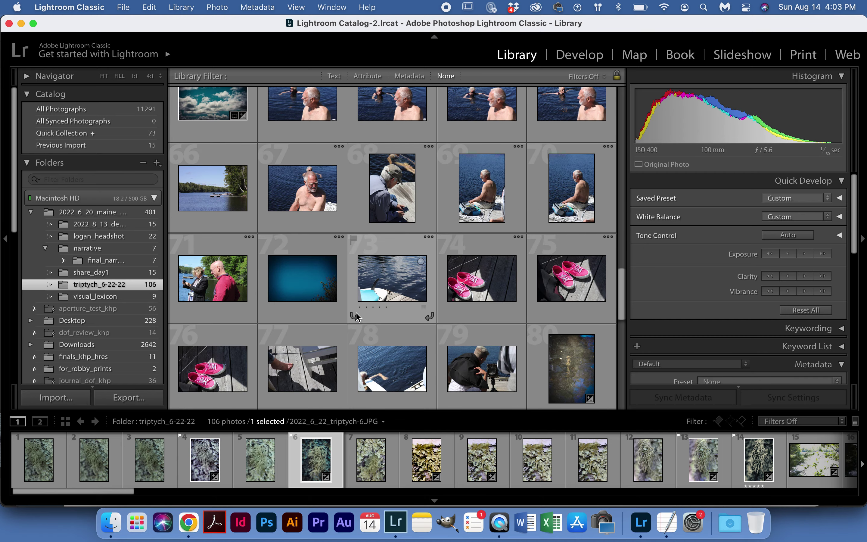
pyautogui.scroll(20, 358, 308)
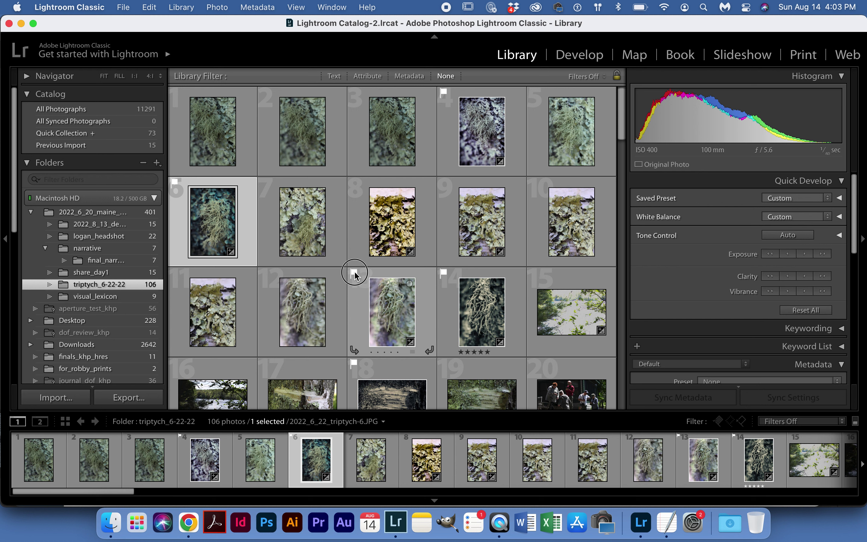
pyautogui.click(354, 273)
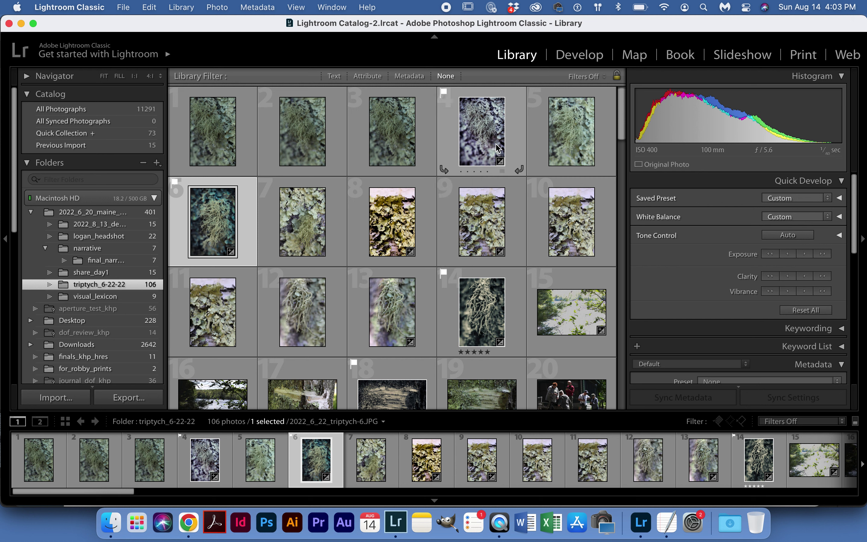
# Step: Cmd-select flagged photos 4, 14 and 18 to check them, then select photo 14 alone
pyautogui.keyDown('super'); pyautogui.click(521, 140); pyautogui.keyUp('super')
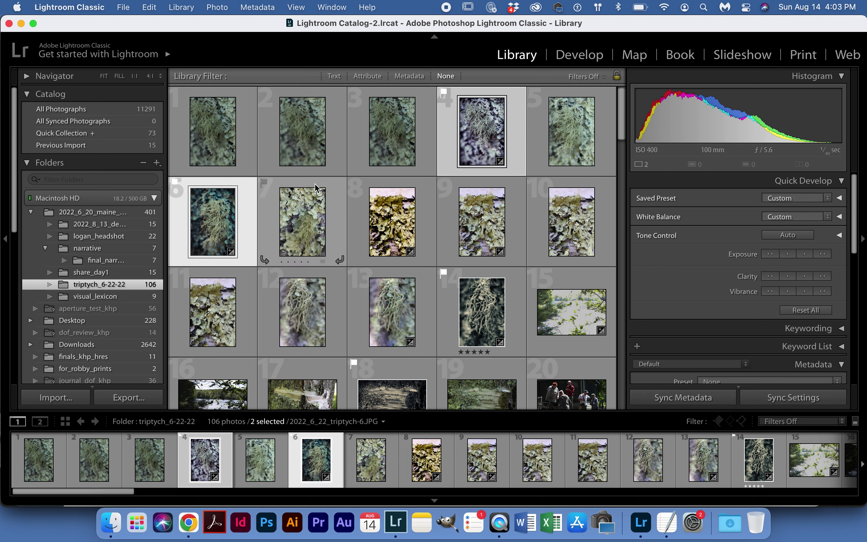
pyautogui.keyDown('super'); pyautogui.click(458, 312); pyautogui.keyUp('super')
pyautogui.keyDown('super'); pyautogui.click(394, 378); pyautogui.keyUp('super')
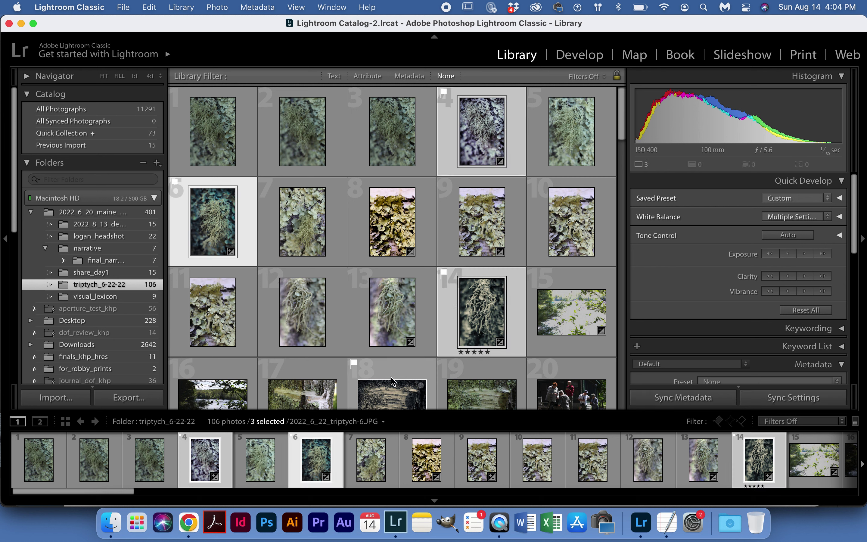
pyautogui.click(522, 288)
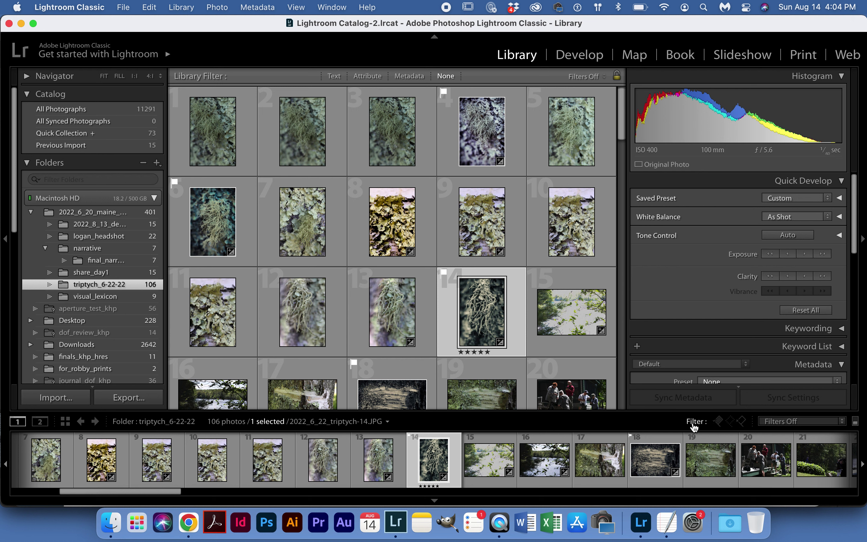
pyautogui.click(768, 425)
# Step: Set the filmstrip filter to Flagged so only the 9 picks show, and select the first one
pyautogui.click(774, 424)
pyautogui.click(774, 426)
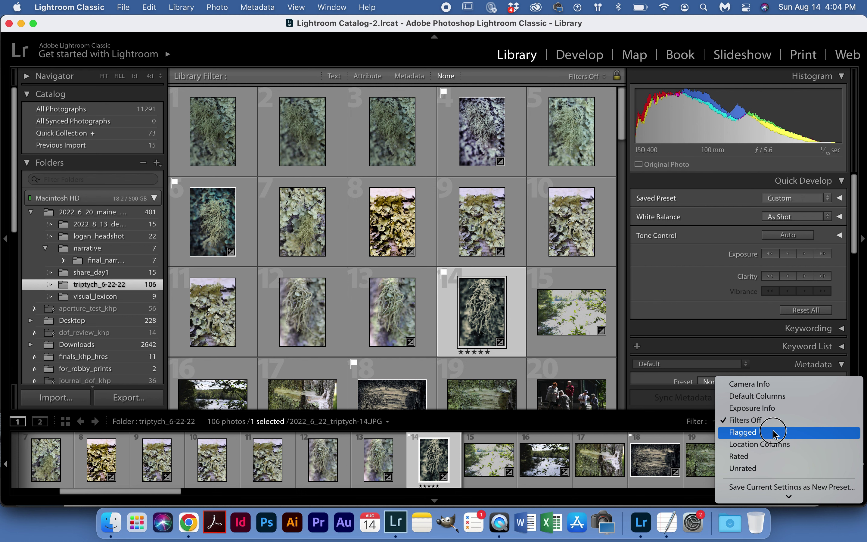
pyautogui.click(774, 433)
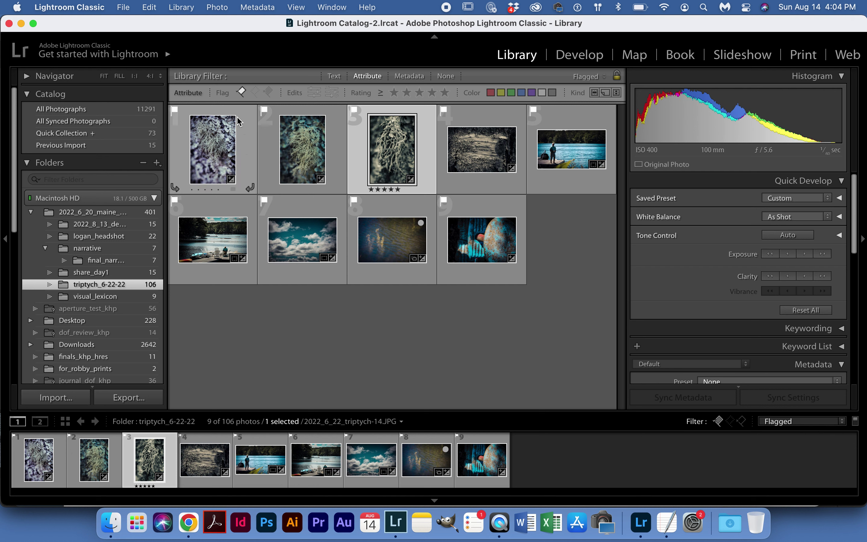
pyautogui.click(219, 191)
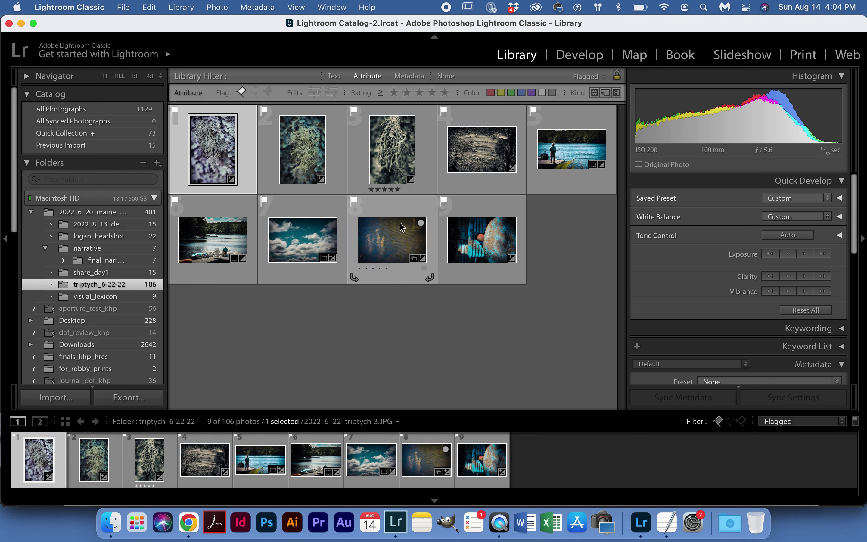
# Step: Shift-select all nine flagged photos, toggling the eighth photo off and back on
pyautogui.keyDown('shift'); pyautogui.click(473, 217); pyautogui.keyUp('shift')
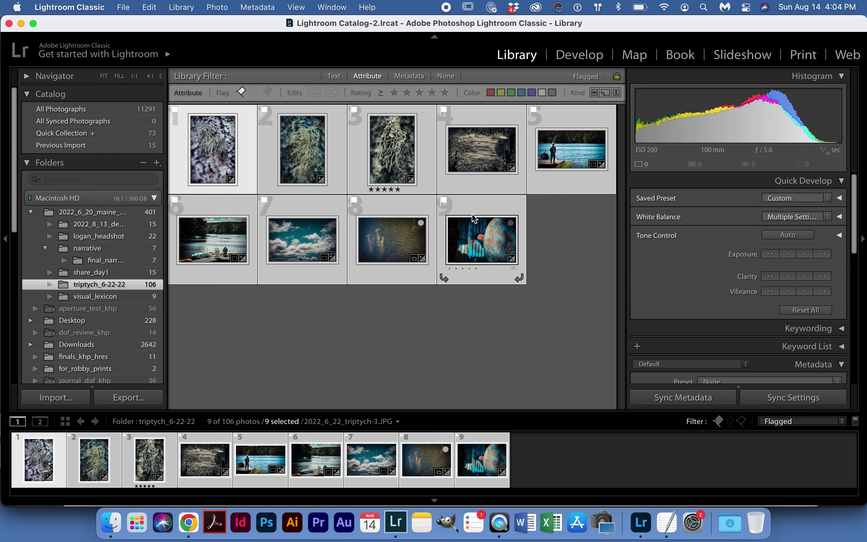
pyautogui.keyDown('super'); pyautogui.click(400, 214); pyautogui.keyUp('super')
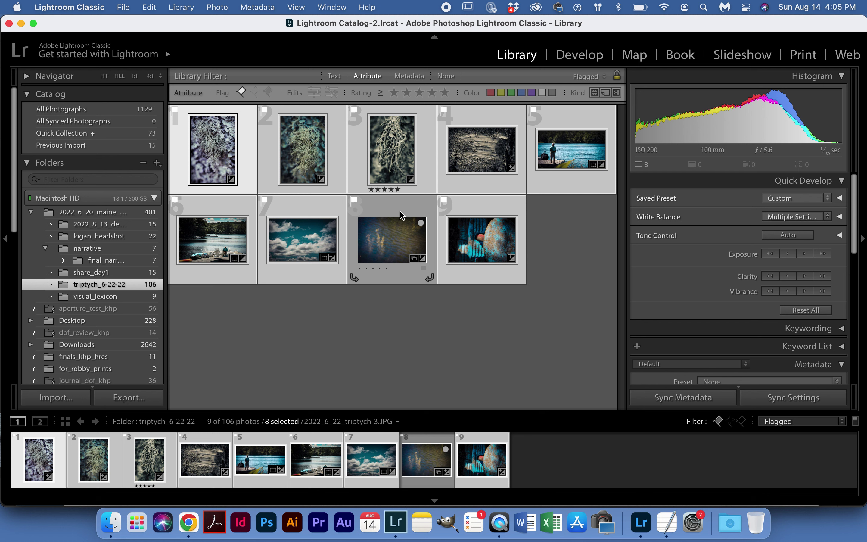
pyautogui.keyDown('super'); pyautogui.click(401, 214); pyautogui.keyUp('super')
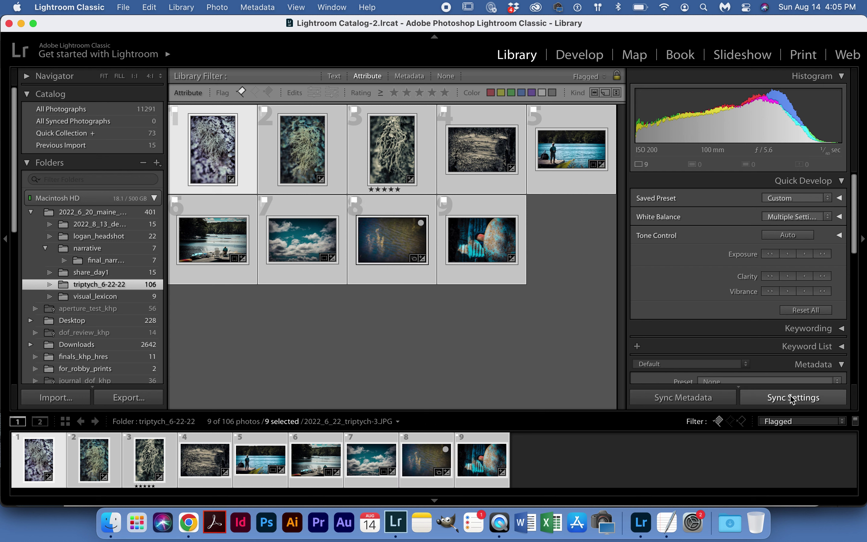
pyautogui.click(783, 421)
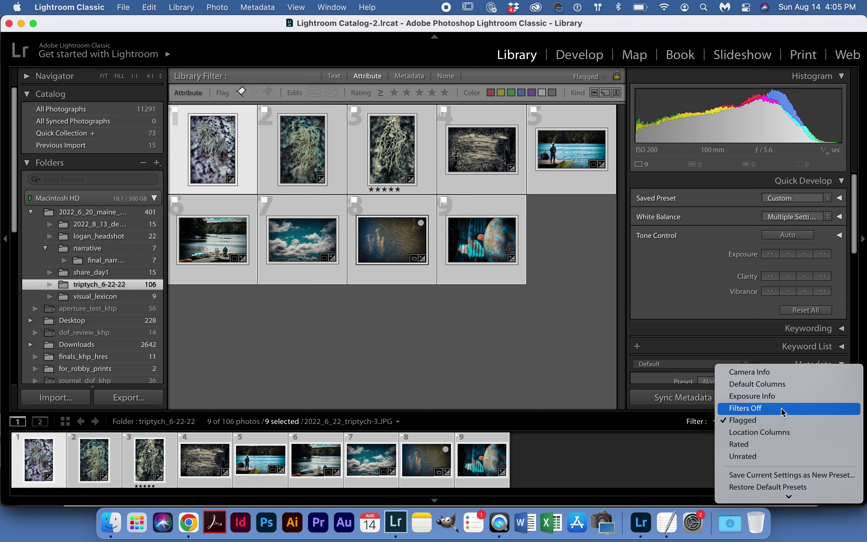
# Step: Turn filtering off and flag photo 13, the lichen close-up, as a pick
pyautogui.click(767, 408)
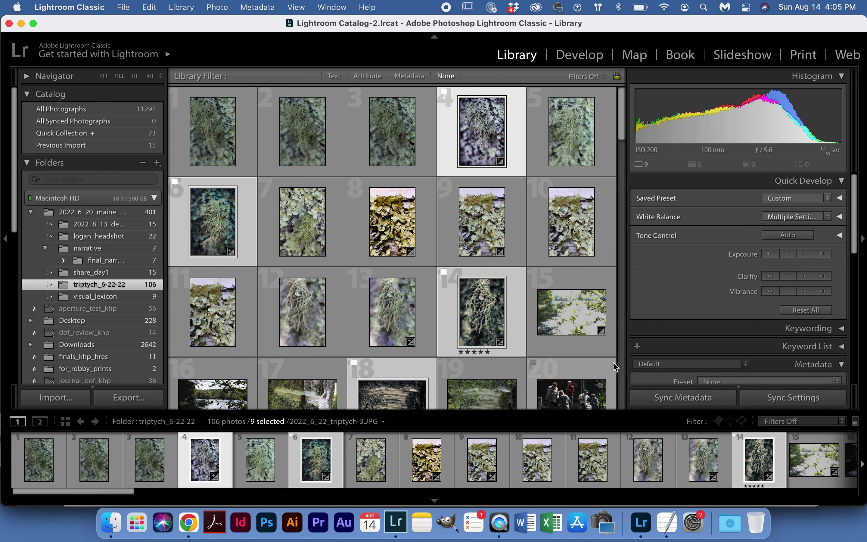
pyautogui.scroll(-10, 602, 332)
pyautogui.scroll(-15, 602, 332)
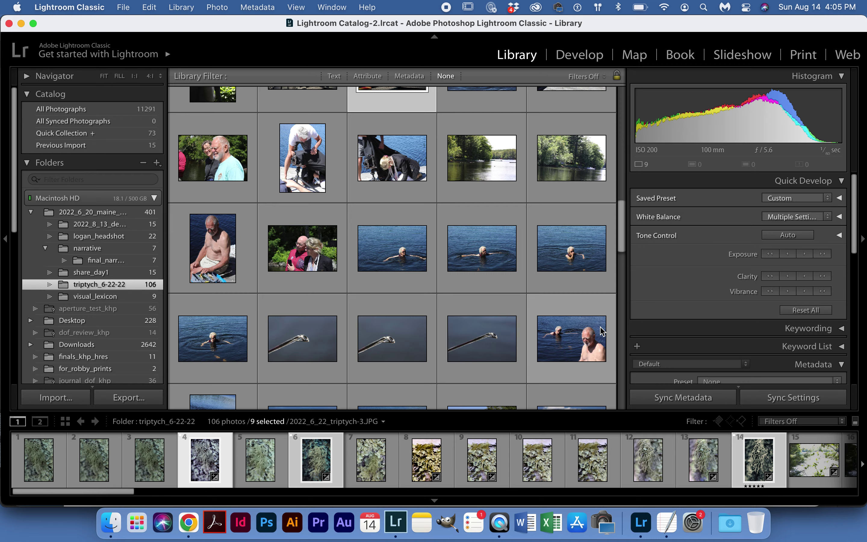
pyautogui.scroll(5, 603, 332)
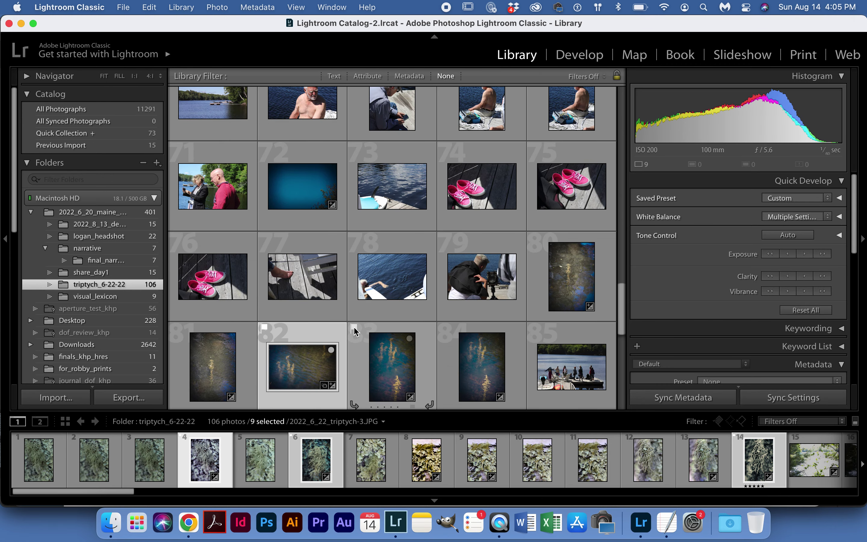
pyautogui.moveTo(423, 319)
pyautogui.scroll(3, 422, 319)
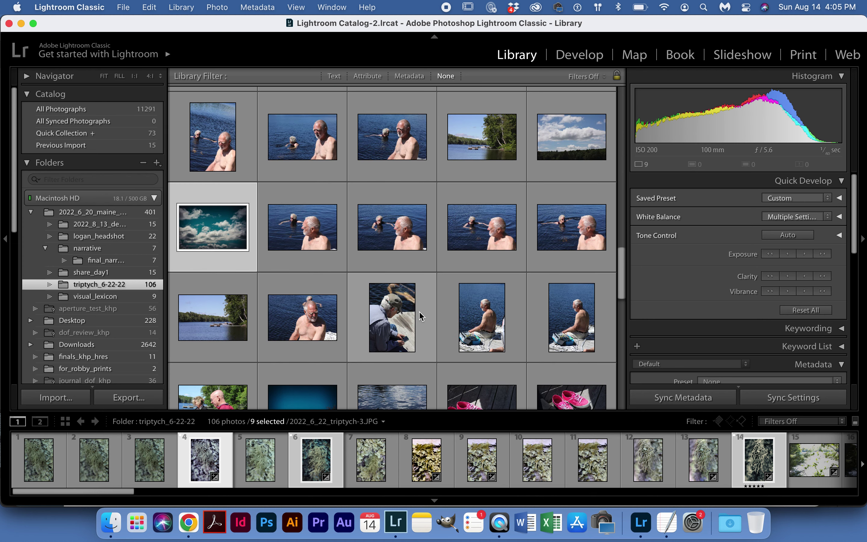
pyautogui.scroll(20, 422, 317)
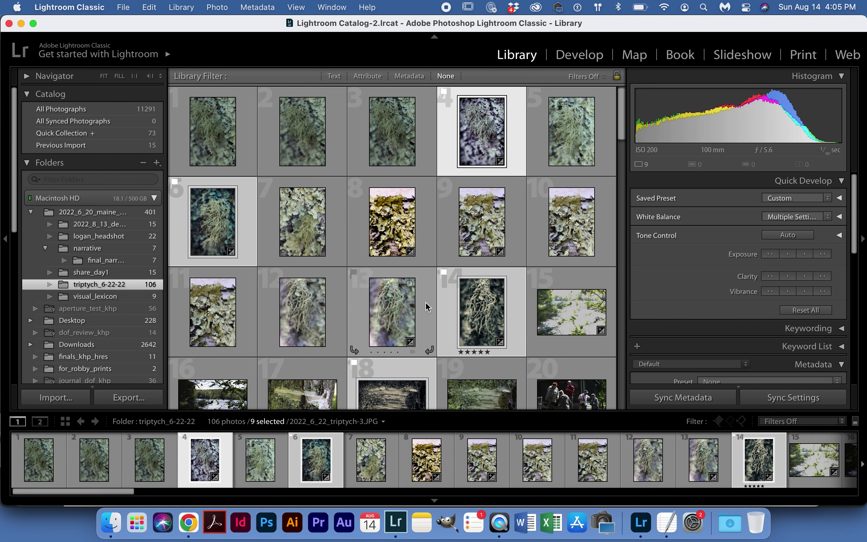
pyautogui.scroll(-3, 383, 310)
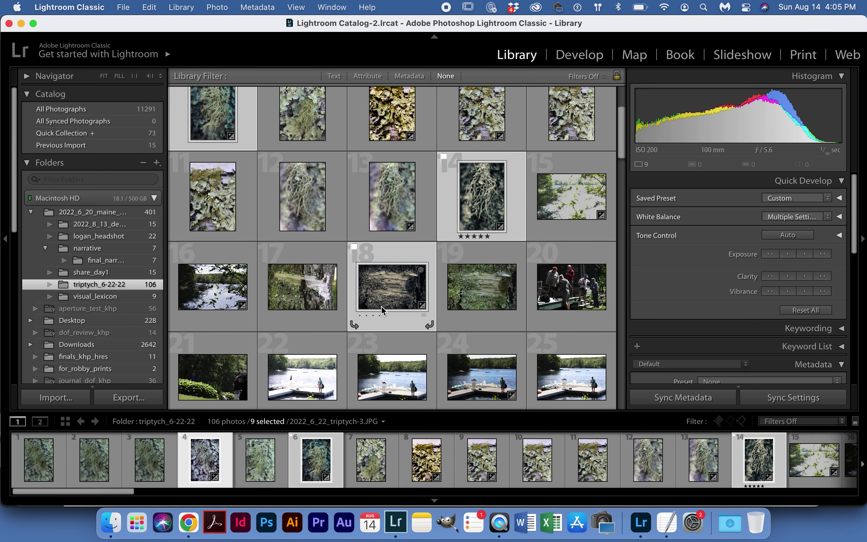
pyautogui.scroll(1, 377, 251)
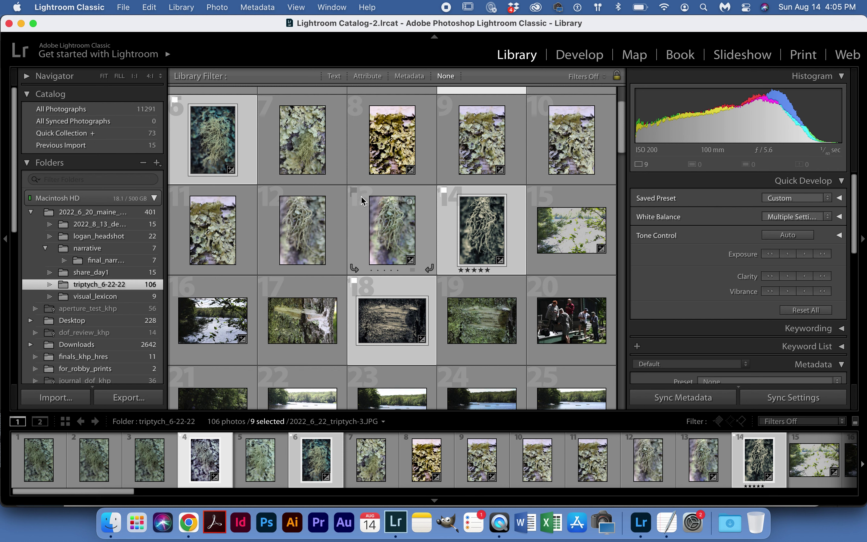
pyautogui.click(354, 191)
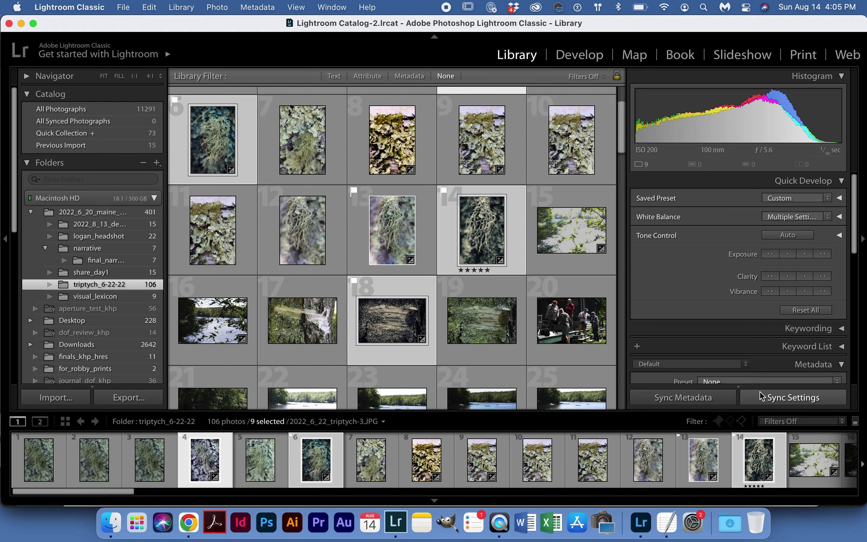
# Step: Filter back to Flagged, now 11 photos, and deselect all
pyautogui.click(776, 425)
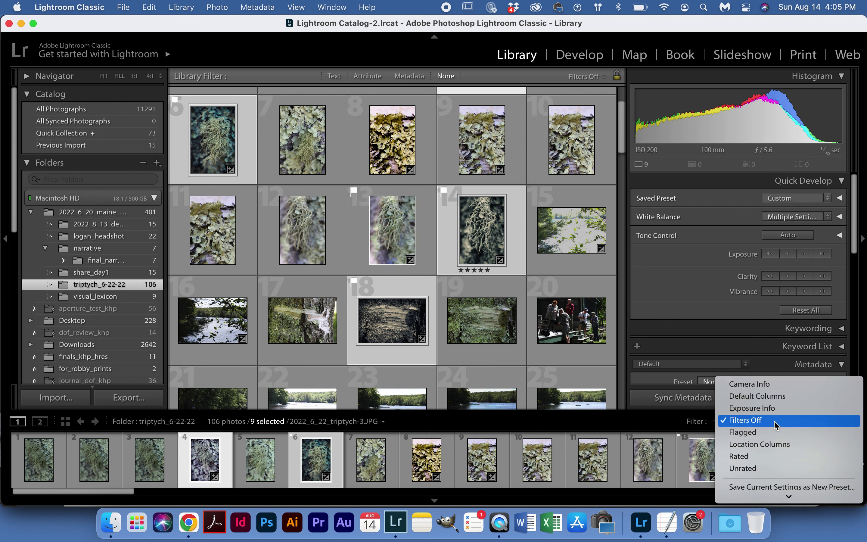
pyautogui.click(756, 431)
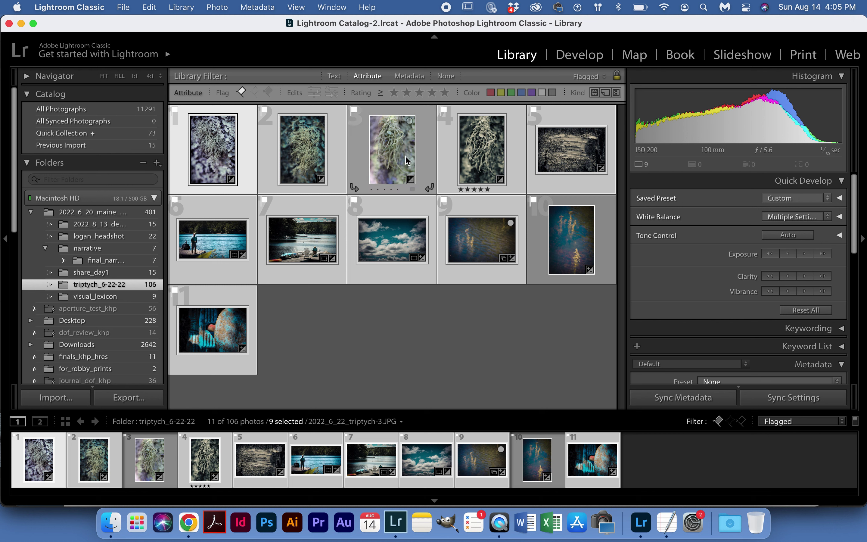
pyautogui.click(358, 321)
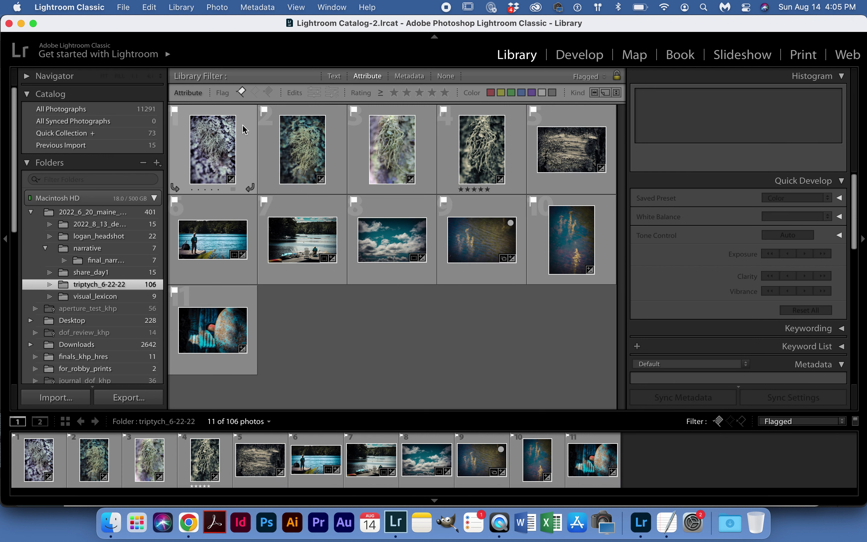
# Step: Select all 11 flagged photos with Cmd+A, reselecting them all after clicking single thumbnails
pyautogui.press('super+a')
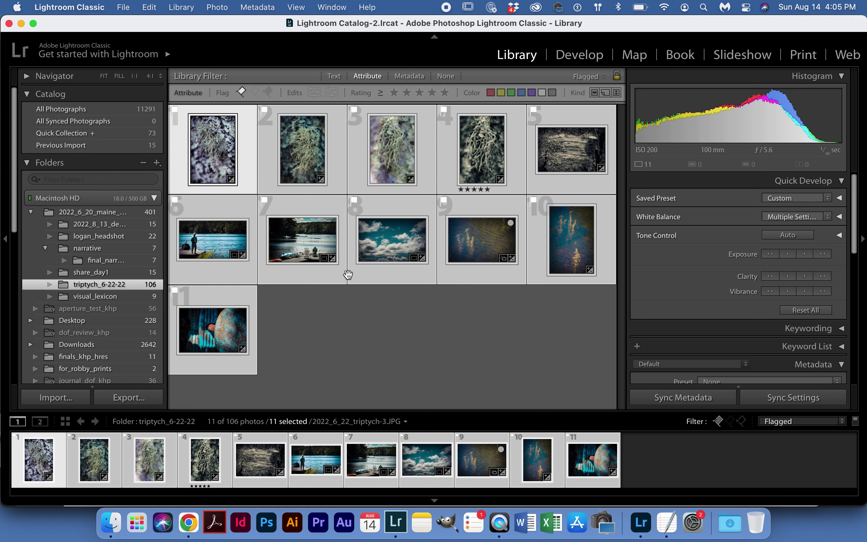
pyautogui.click(375, 280)
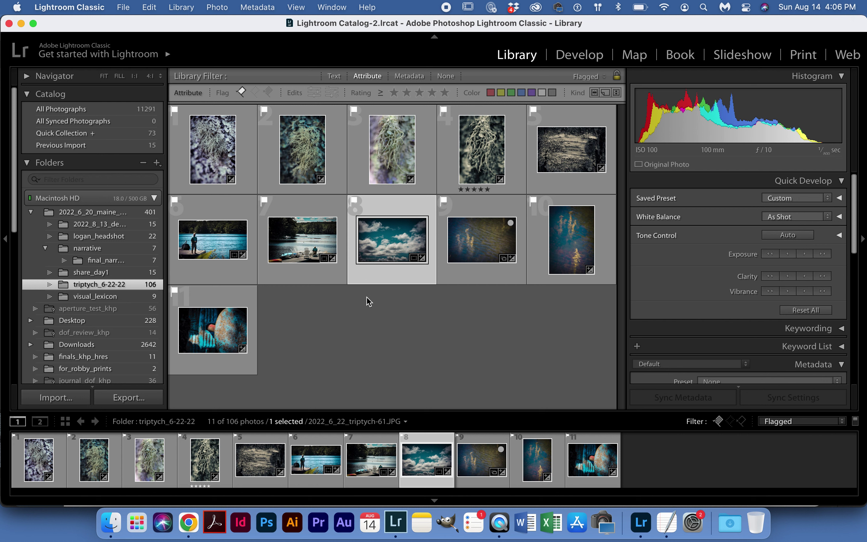
pyautogui.click(244, 187)
pyautogui.keyDown('shift'); pyautogui.click(255, 341); pyautogui.keyUp('shift')
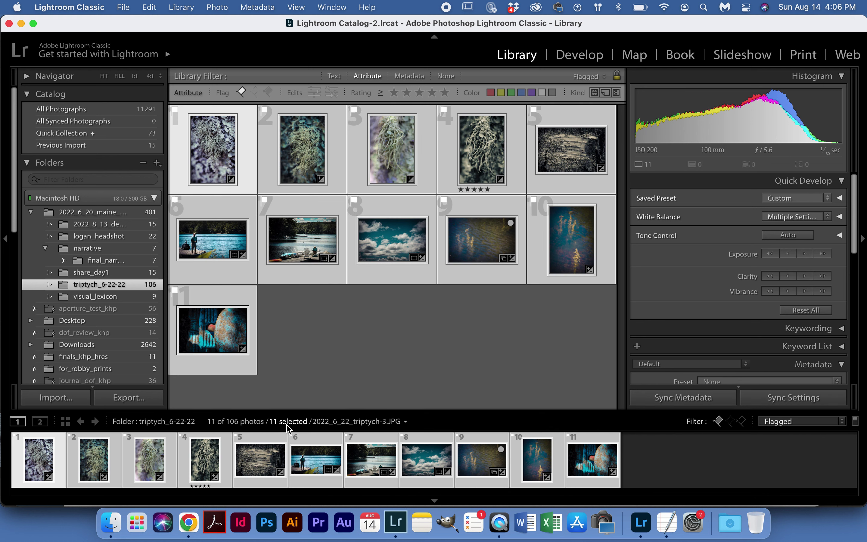
pyautogui.click(136, 397)
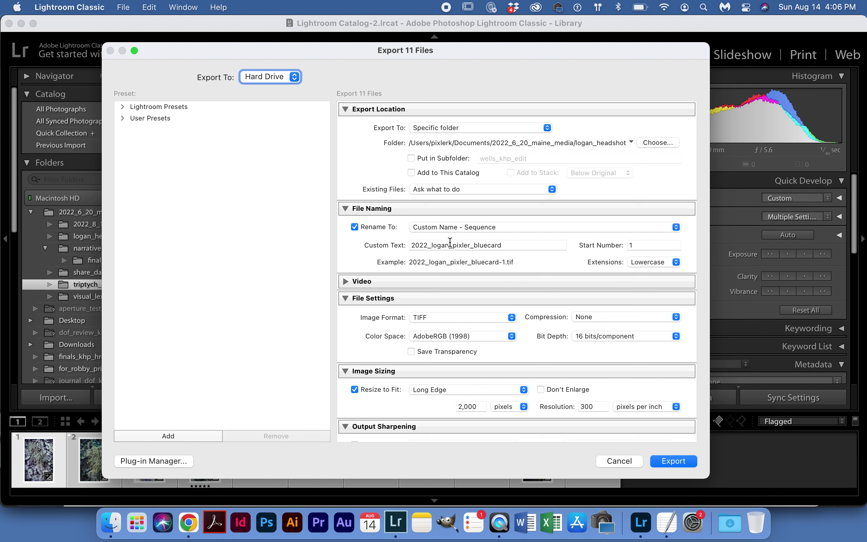
# Step: Replace the export's custom file-name text with 2022_8_14_demofiles
pyautogui.doubleClick(429, 245)
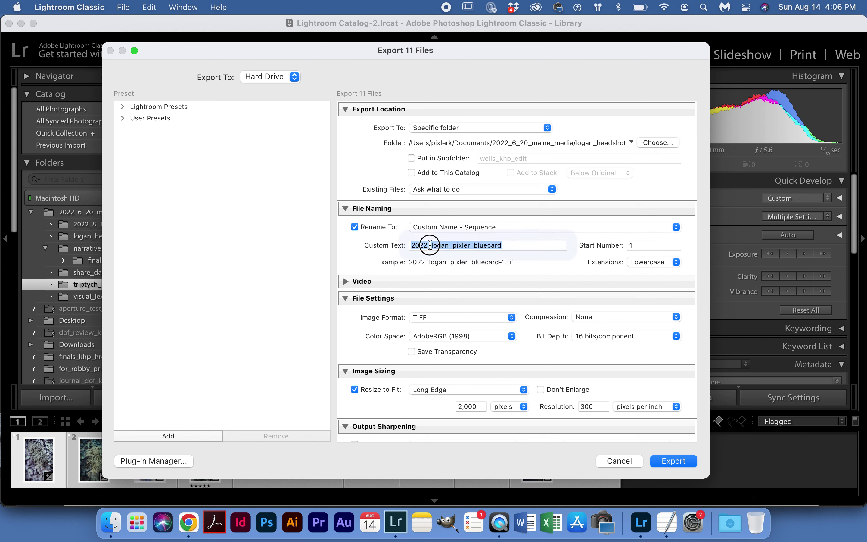
pyautogui.click(506, 245)
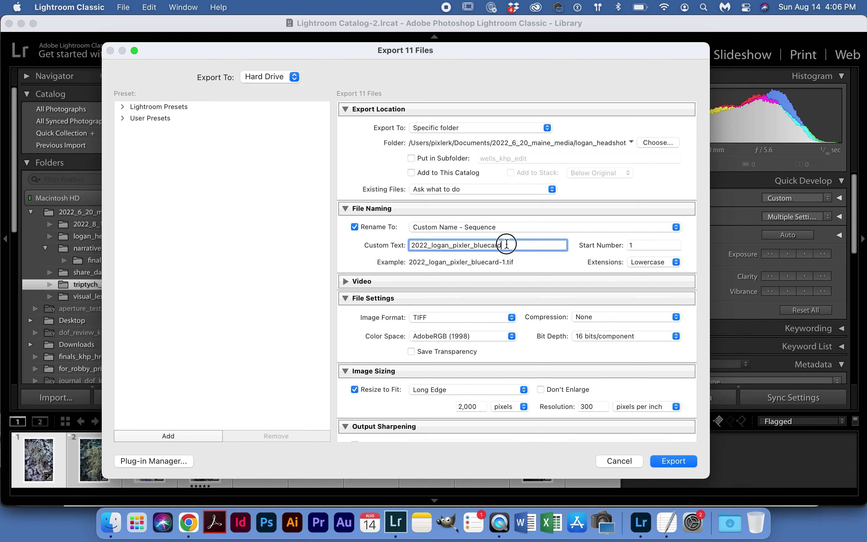
pyautogui.moveTo(507, 245); pyautogui.dragTo(431, 243)
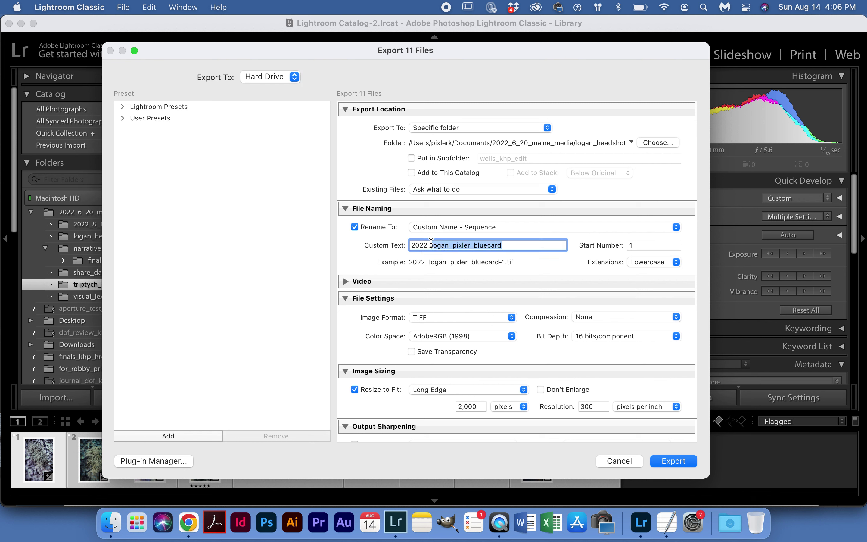
pyautogui.write('8')
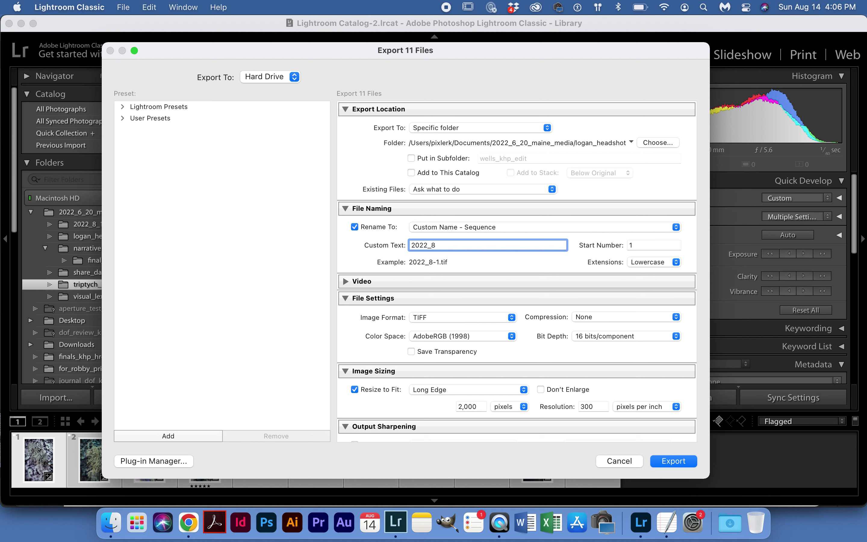
pyautogui.write('_')
pyautogui.write('13')
pyautogui.write('_')
pyautogui.press('BackSpace')
pyautogui.press('BackSpace')
pyautogui.write('4_demofiles')
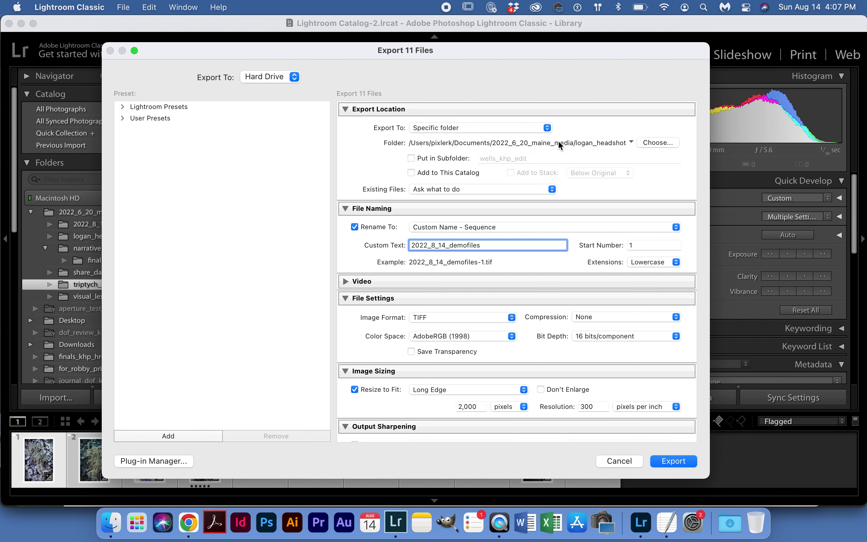
# Step: Browse the export destination chooser to the 2022_8_13_demo folder
pyautogui.click(649, 145)
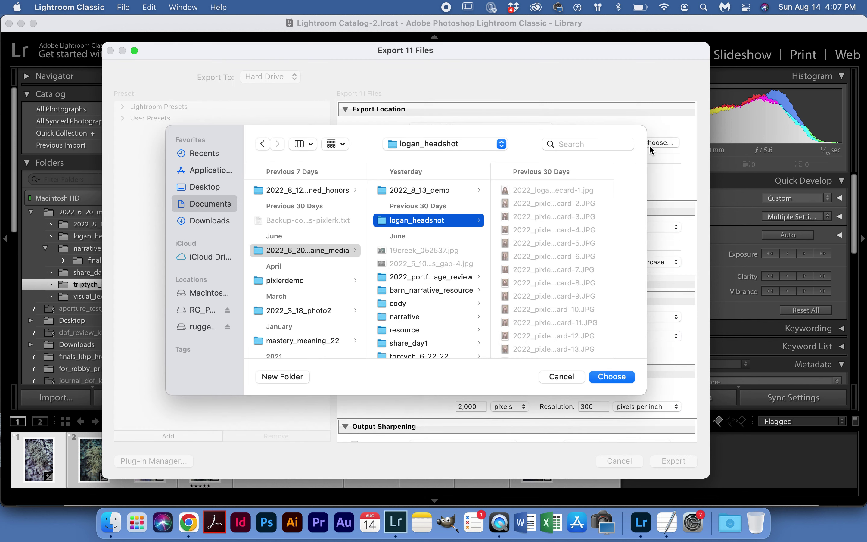
pyautogui.click(322, 251)
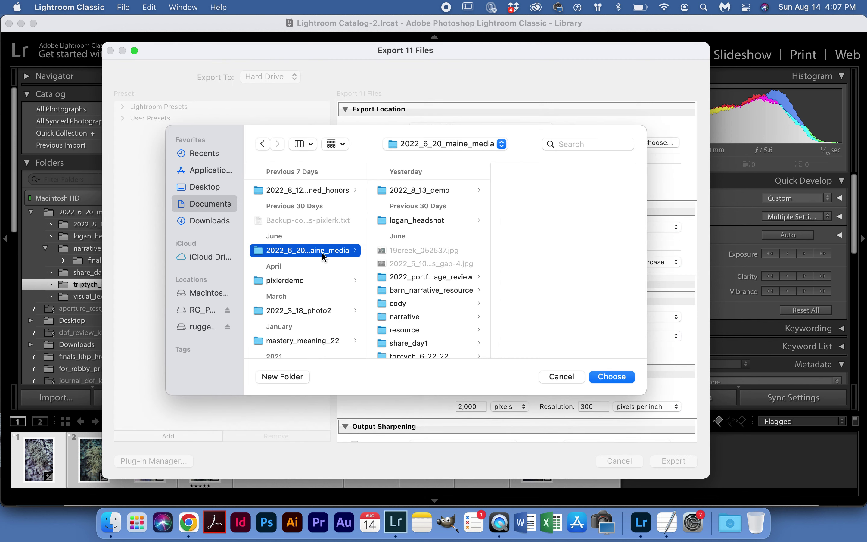
pyautogui.click(322, 252)
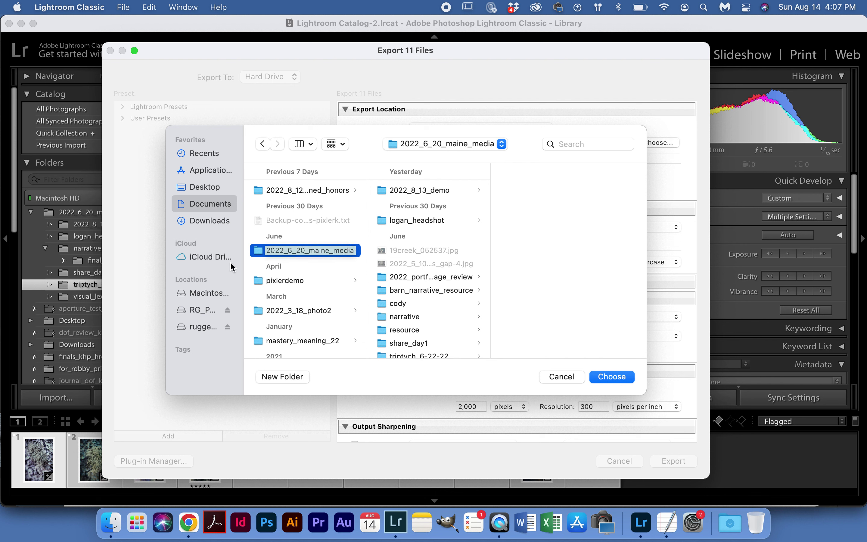
pyautogui.press('Escape')
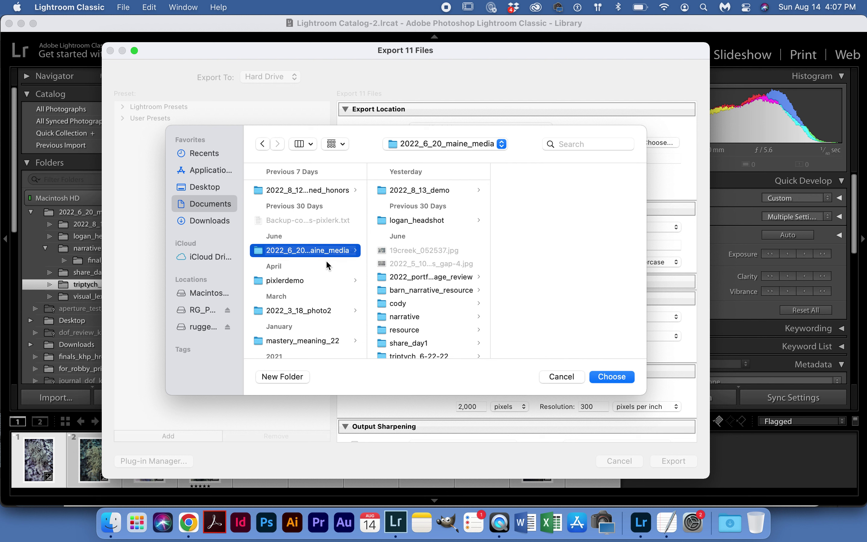
pyautogui.click(435, 198)
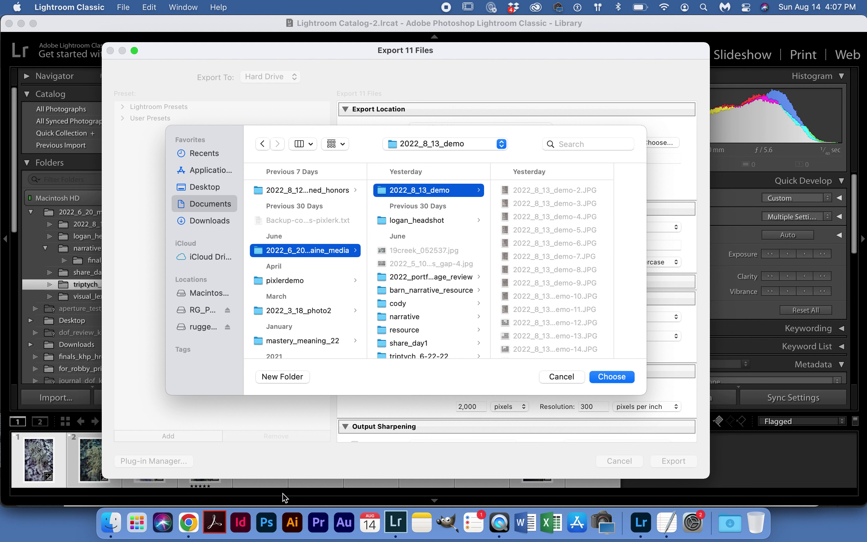
# Step: Create the folder 2022_8_14_demo_export there and choose it as the export destination
pyautogui.click(282, 376)
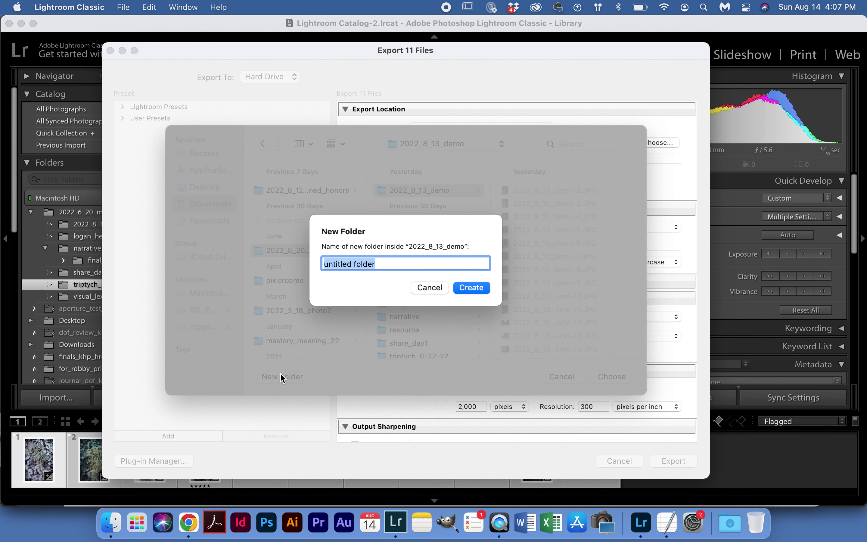
pyautogui.click(430, 288)
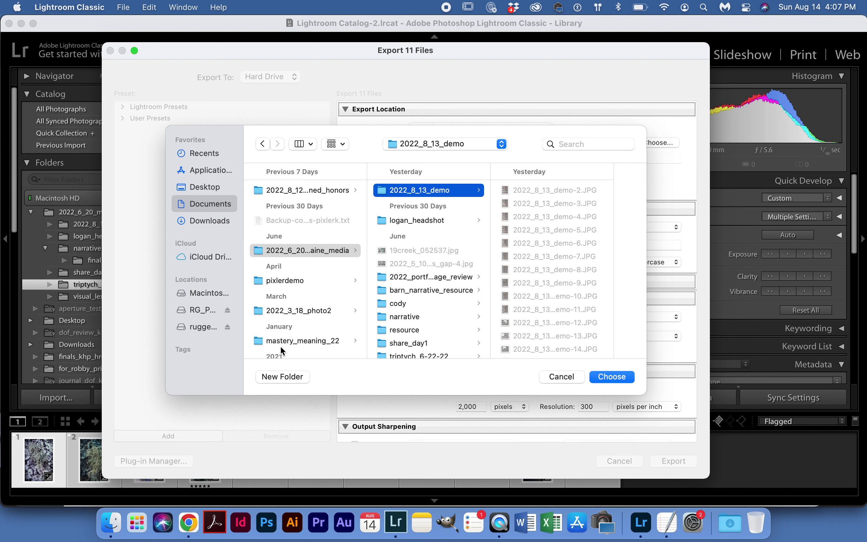
pyautogui.click(278, 376)
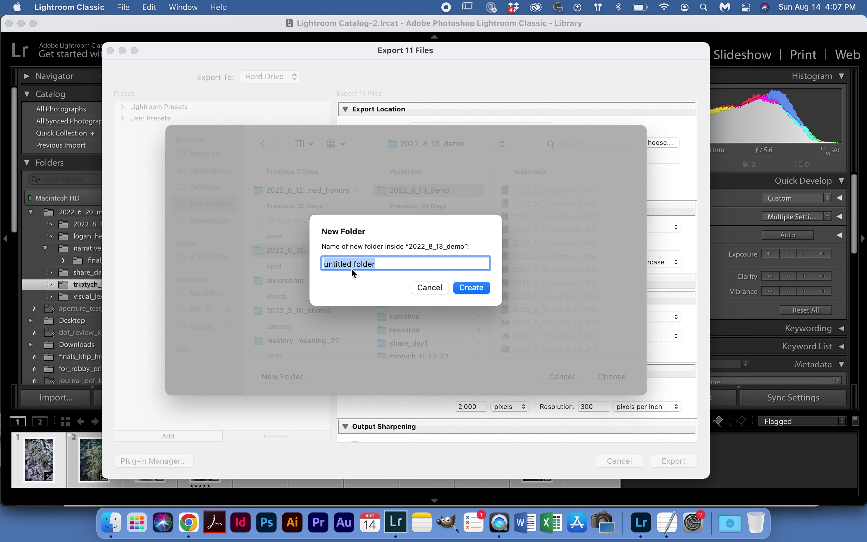
pyautogui.write('2022_8_14_demo')
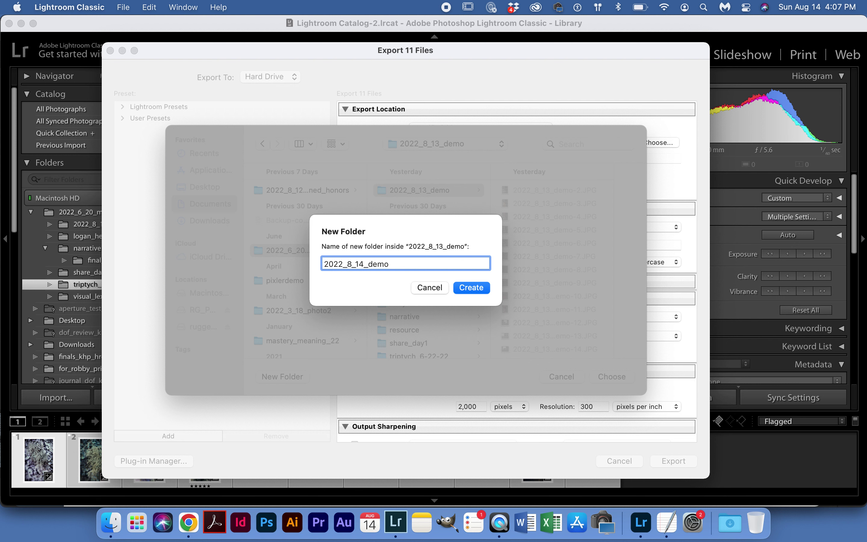
pyautogui.write('_export')
pyautogui.press('Return')
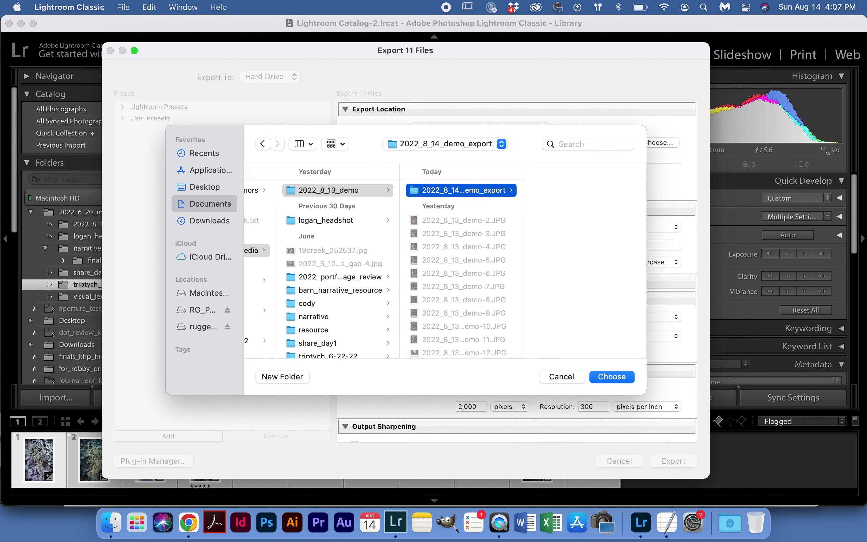
pyautogui.click(602, 377)
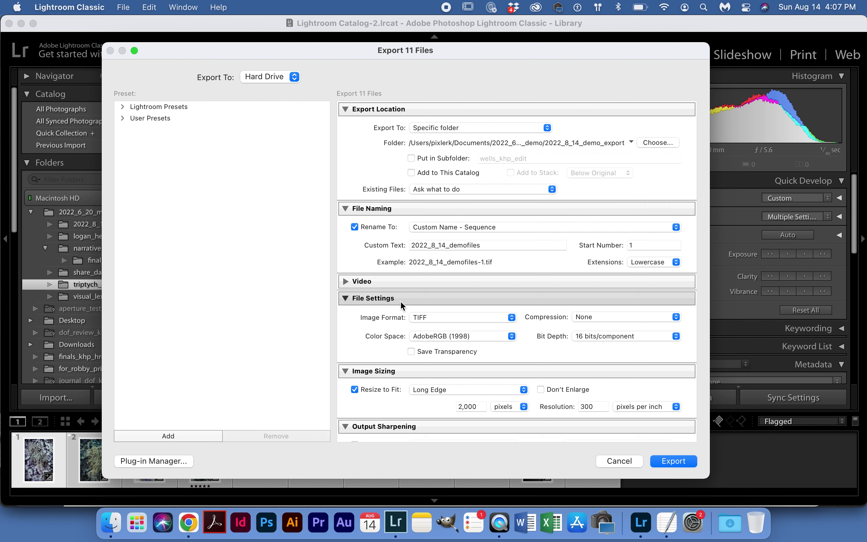
# Step: Switch the export image format from TIFF to JPEG
pyautogui.click(451, 318)
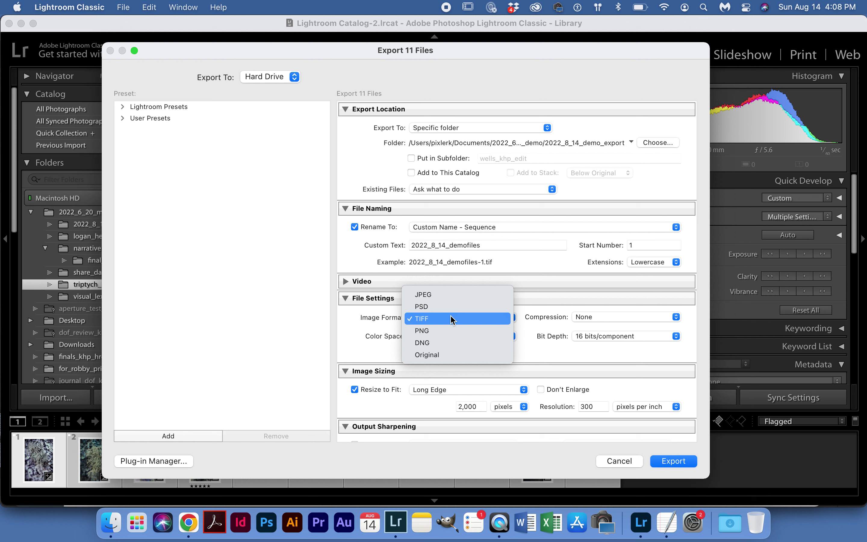
pyautogui.click(448, 295)
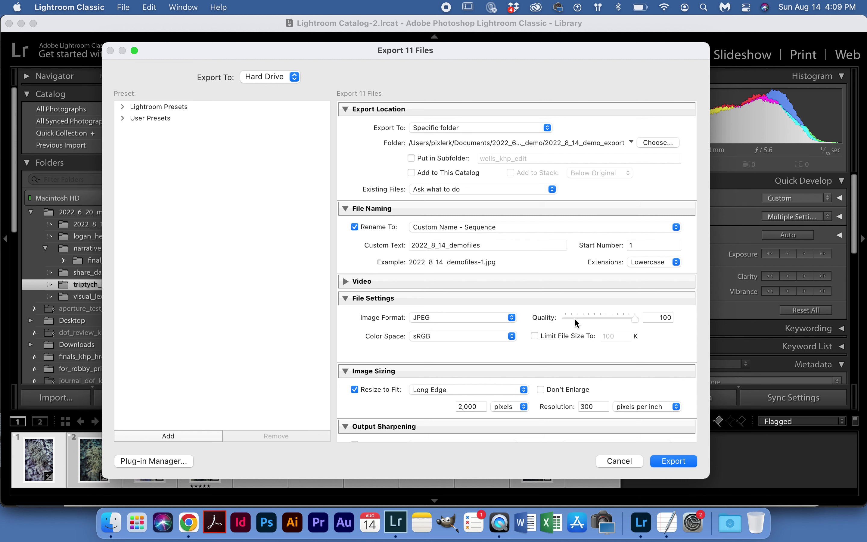
# Step: Keep sRGB as the export colour space
pyautogui.scroll(-3, 365, 387)
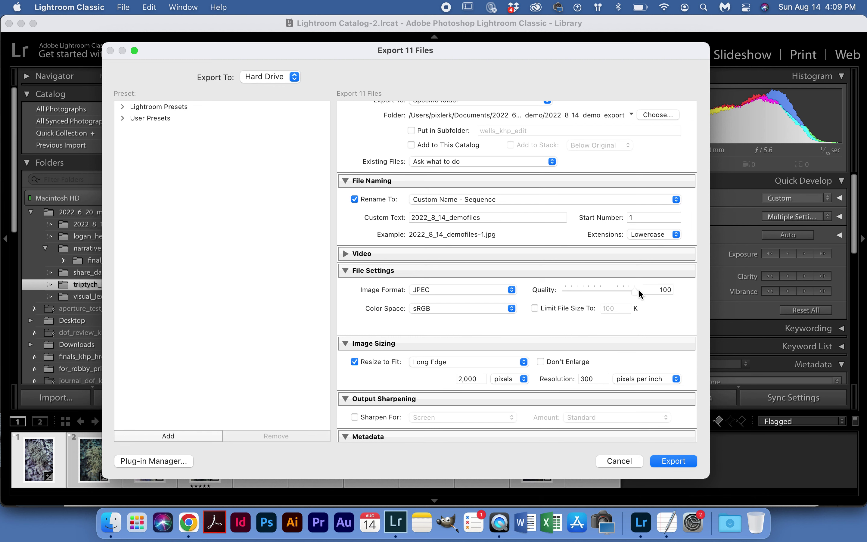
pyautogui.click(479, 309)
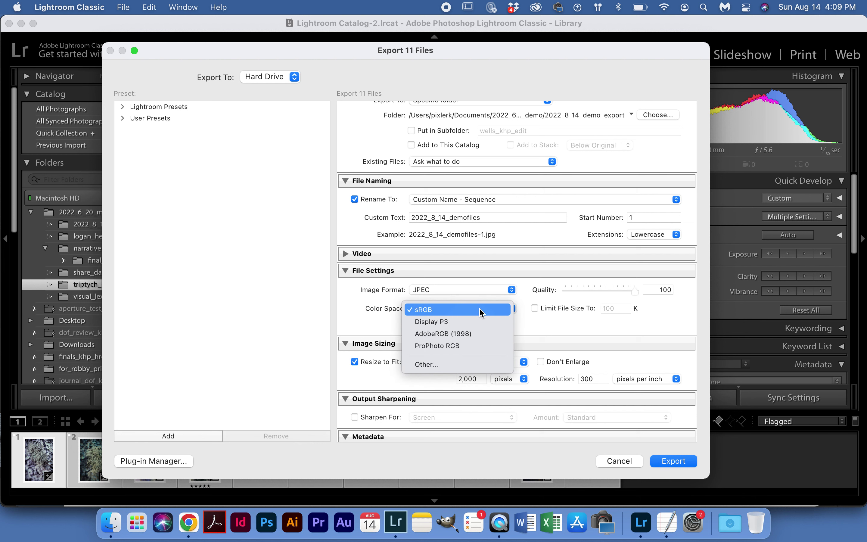
pyautogui.click(479, 309)
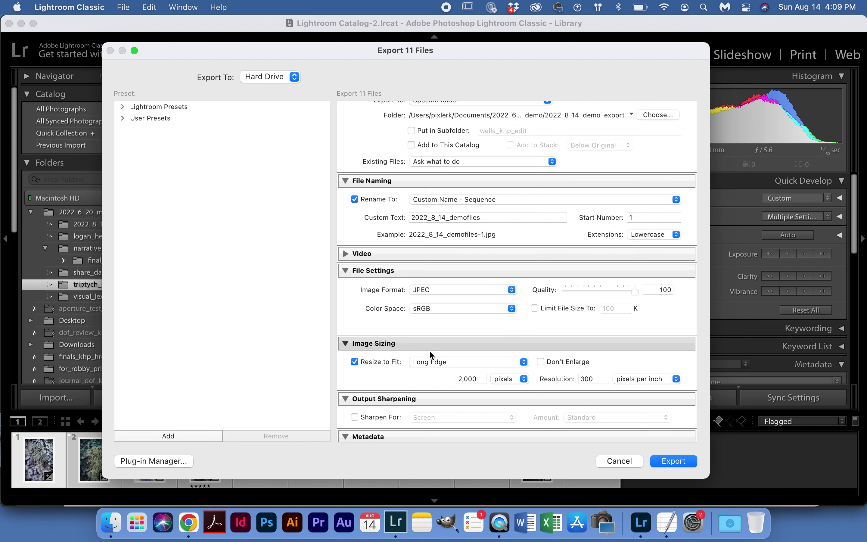
# Step: Uncheck Resize to Fit for full-size output and start exporting the 11 photos
pyautogui.scroll(-4, 429, 352)
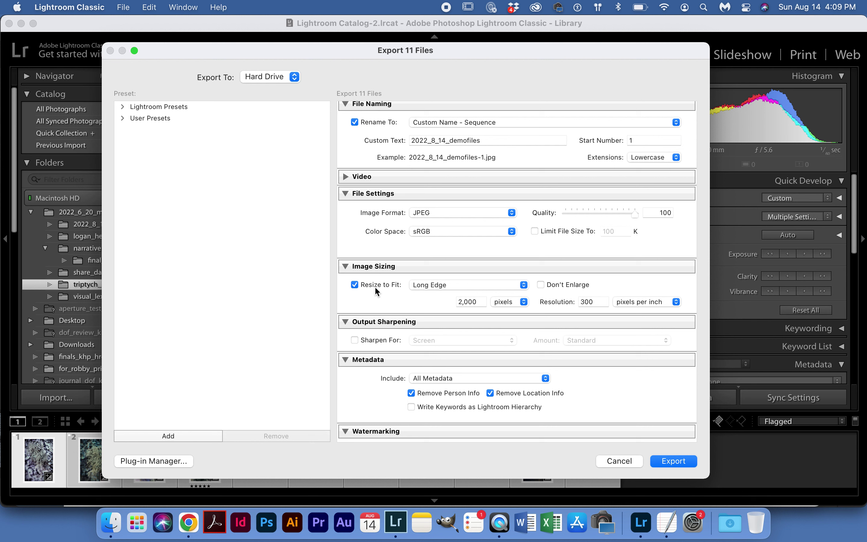
pyautogui.click(354, 285)
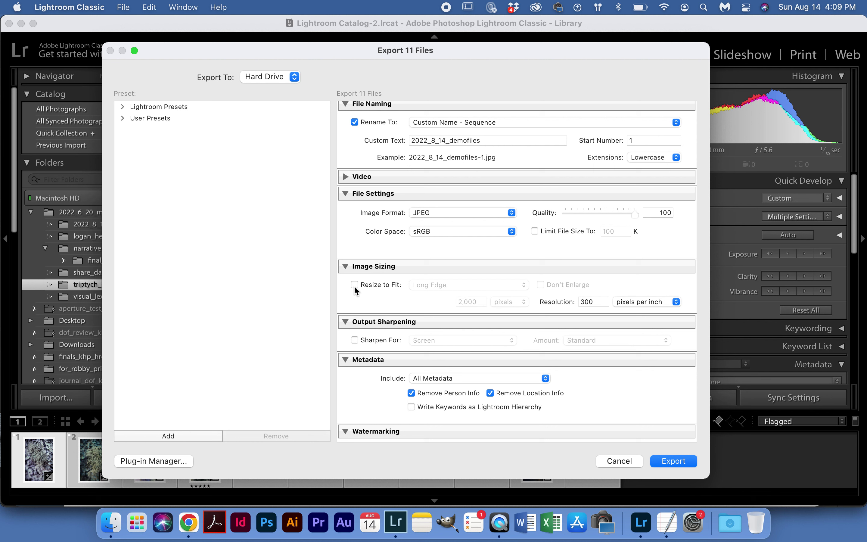
pyautogui.click(355, 285)
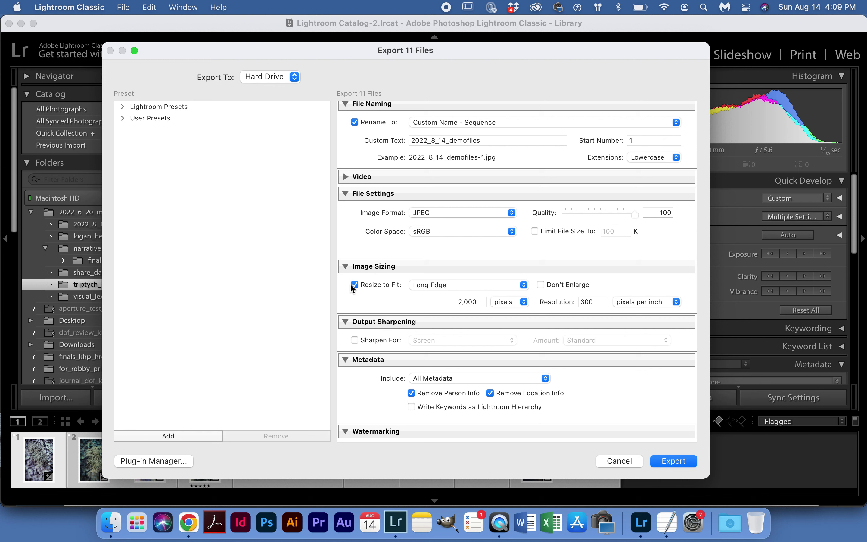
pyautogui.click(420, 286)
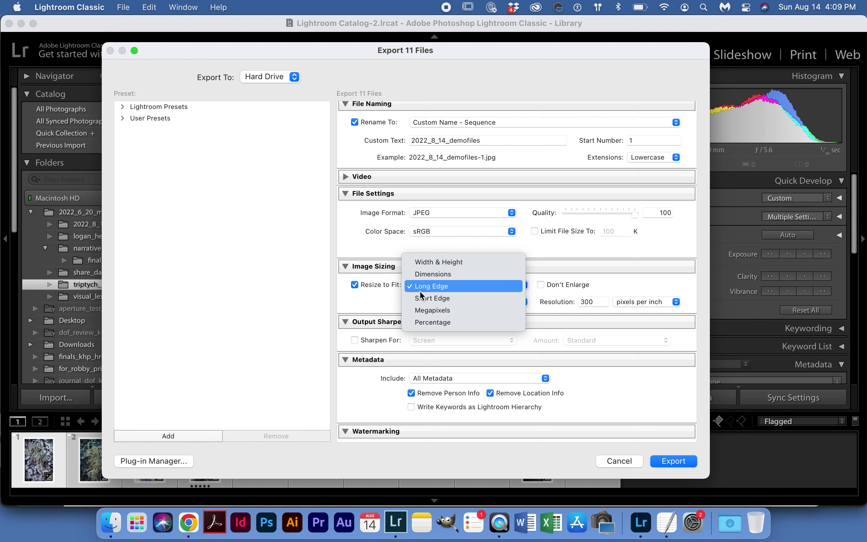
pyautogui.click(421, 289)
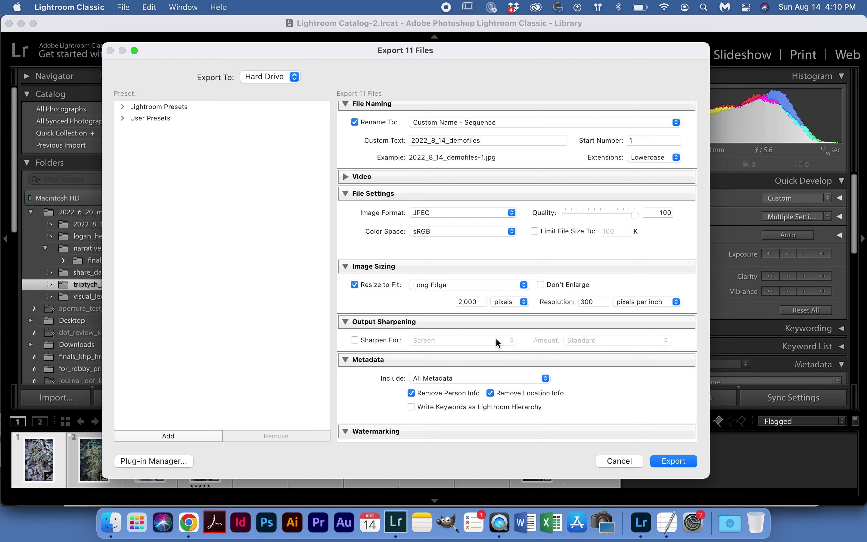
pyautogui.click(355, 285)
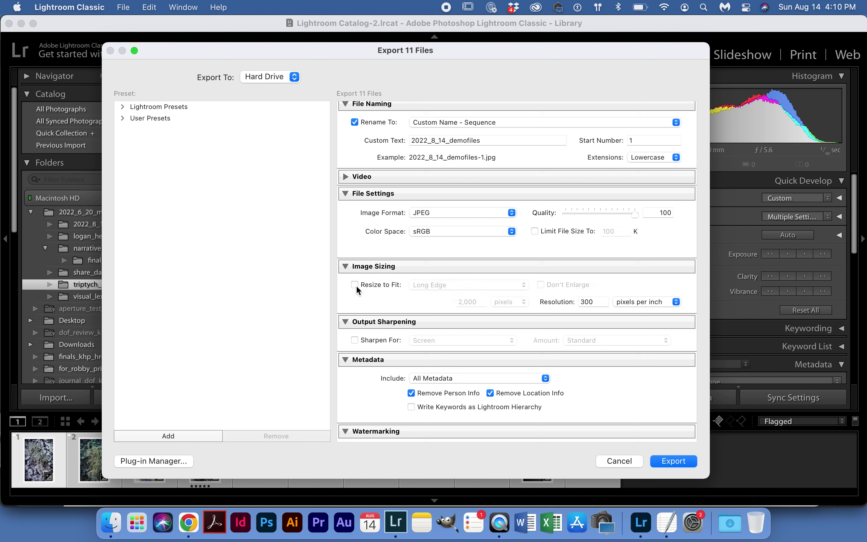
pyautogui.scroll(-3, 606, 397)
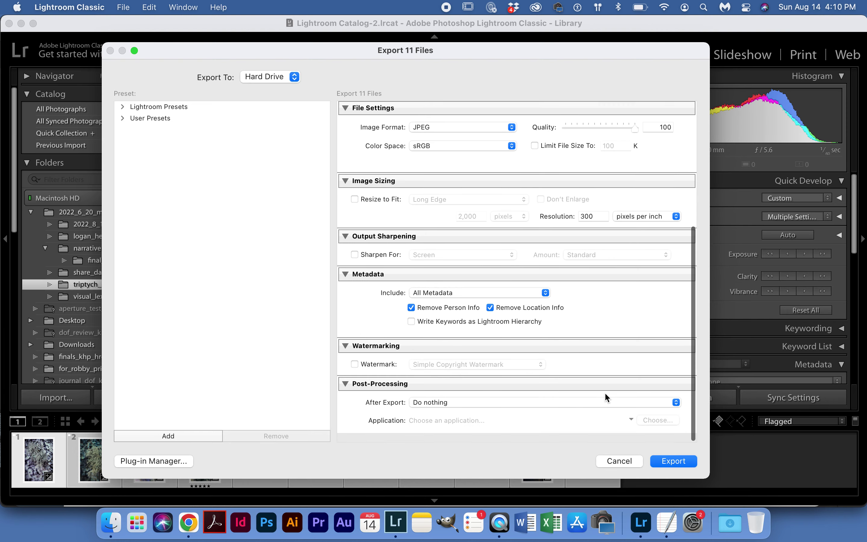
pyautogui.click(673, 462)
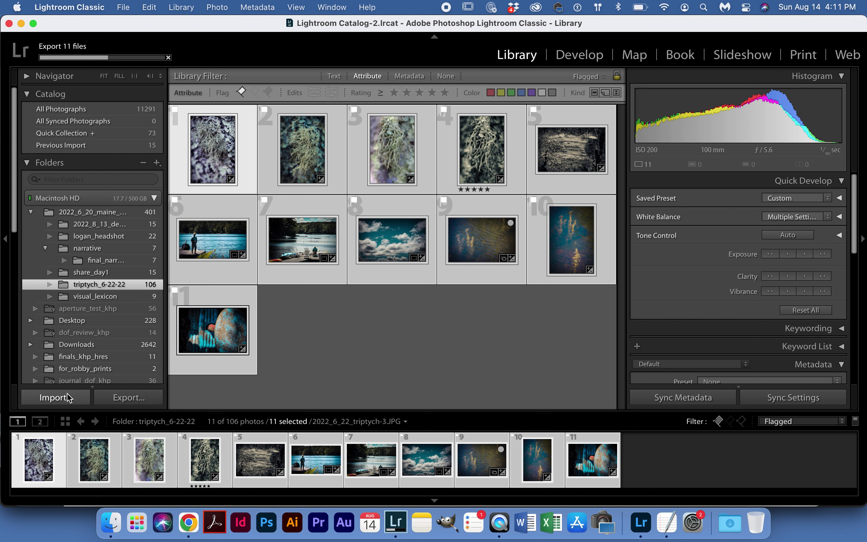
# Step: Open a Finder window to check the exported files
pyautogui.click(114, 523)
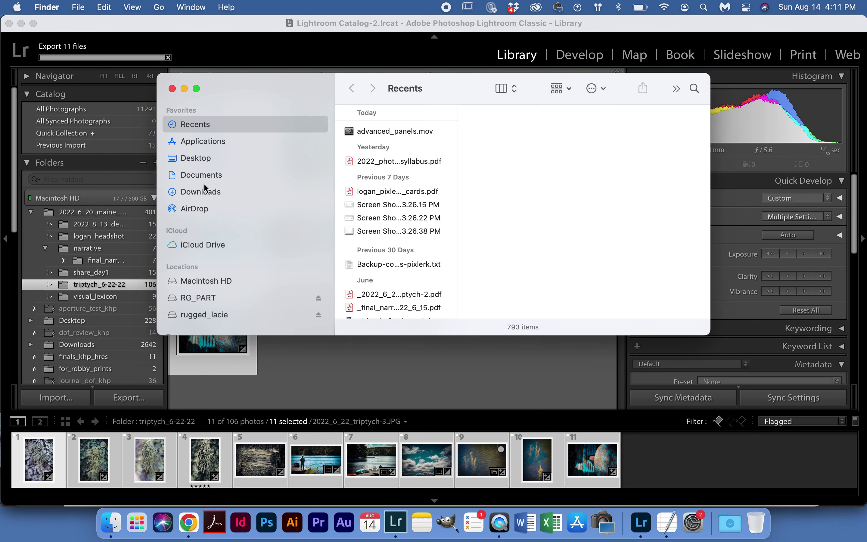
pyautogui.click(208, 173)
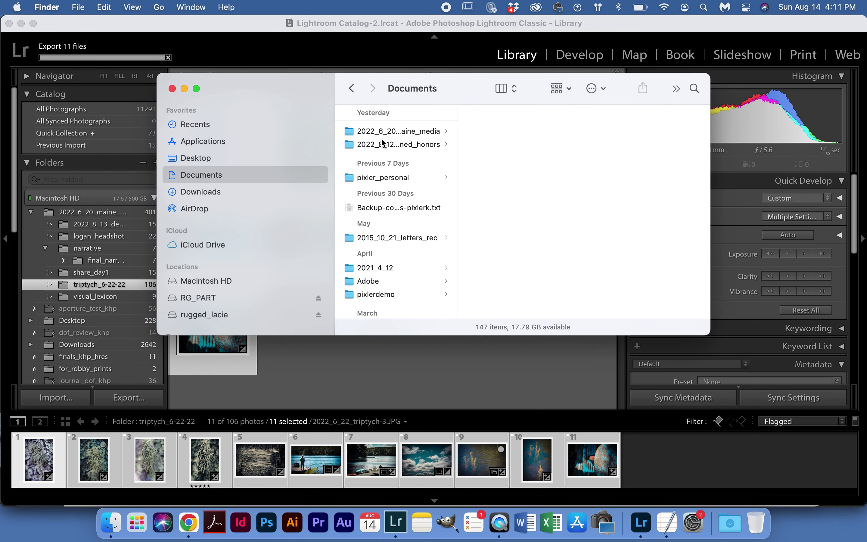
pyautogui.click(382, 143)
pyautogui.click(383, 131)
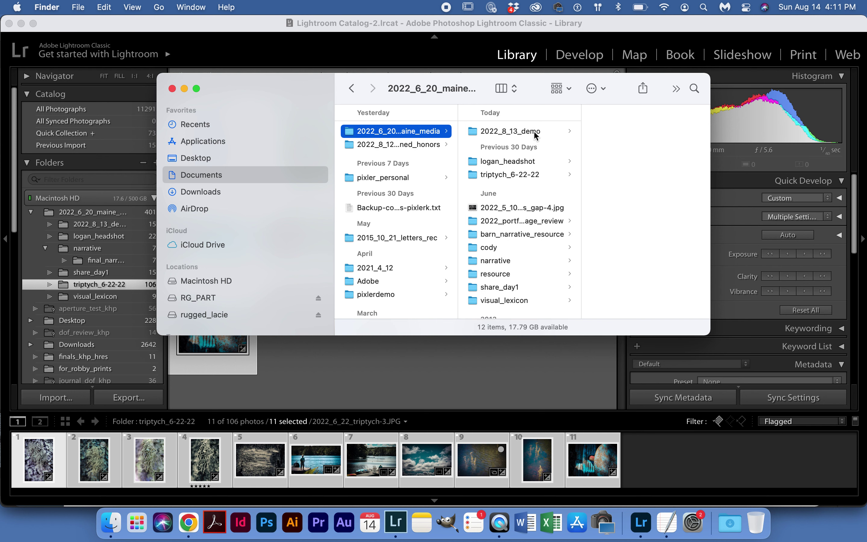
pyautogui.click(537, 132)
pyautogui.click(637, 132)
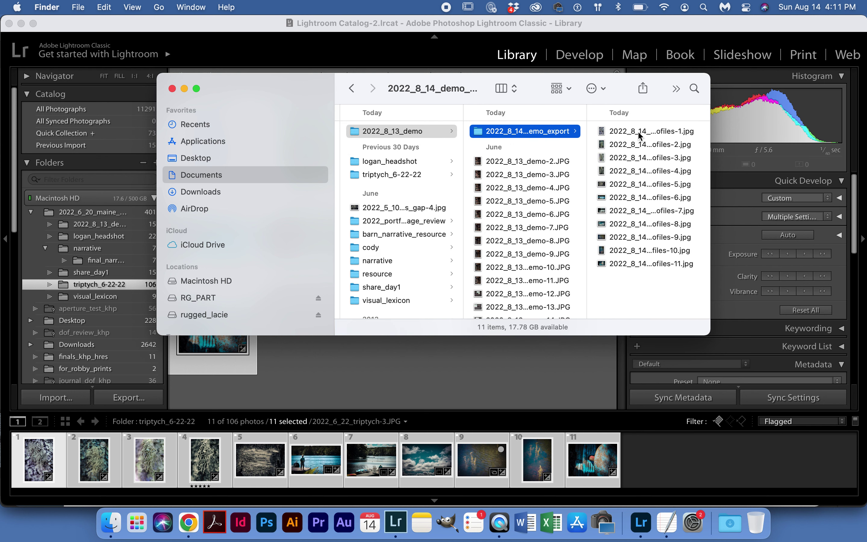
pyautogui.click(632, 133)
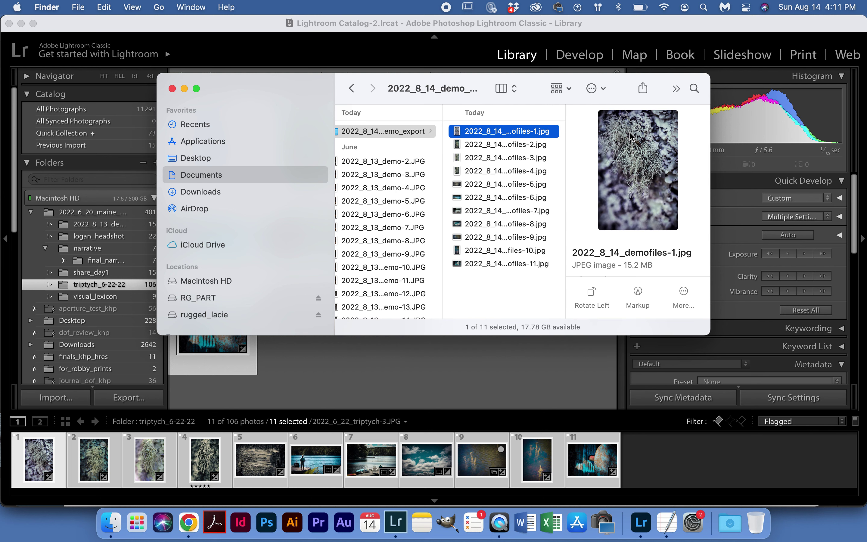
pyautogui.press('Down')
pyautogui.press('Down')
pyautogui.press('Down')
pyautogui.press('Down')
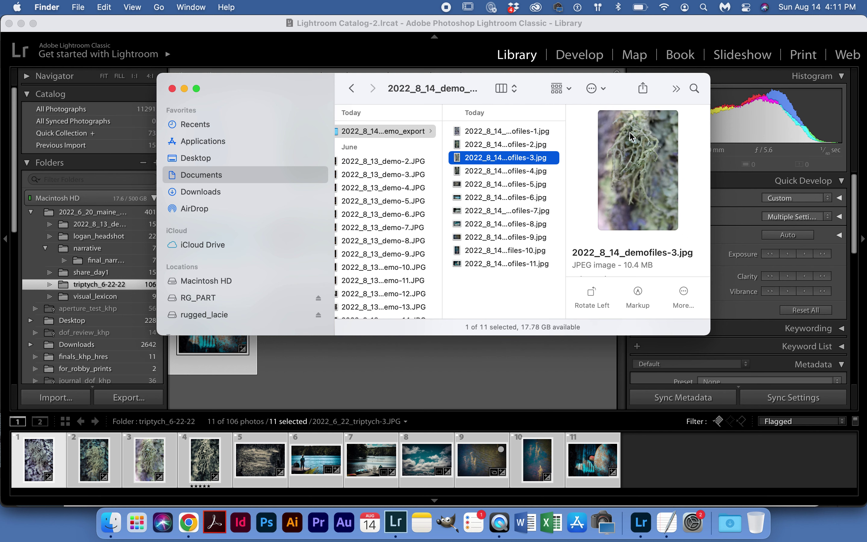
pyautogui.press('Down')
pyautogui.press('Down')
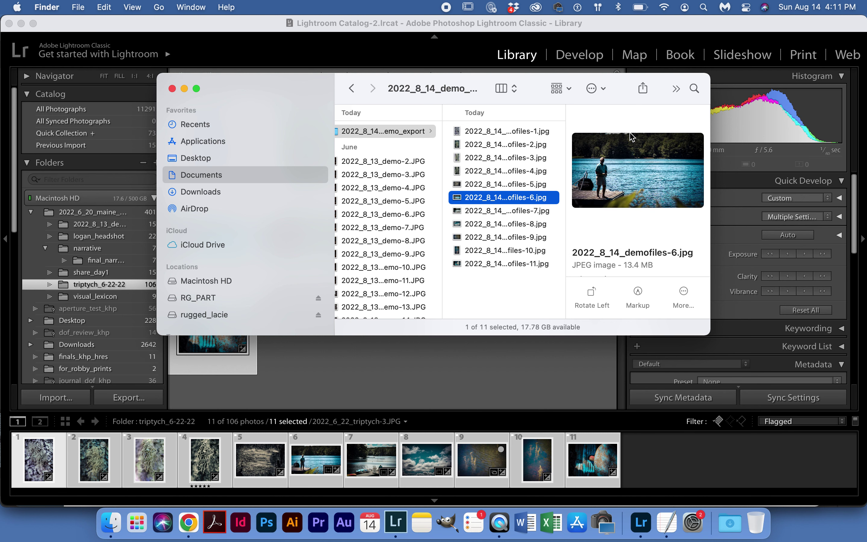
pyautogui.press('Down')
pyautogui.press('Down')
pyautogui.press('Down')
pyautogui.press('Down')
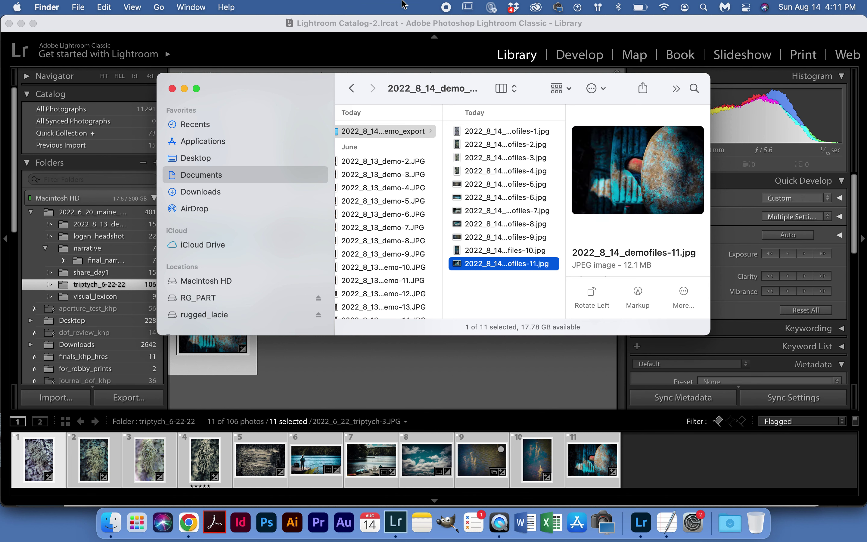
pyautogui.click(172, 89)
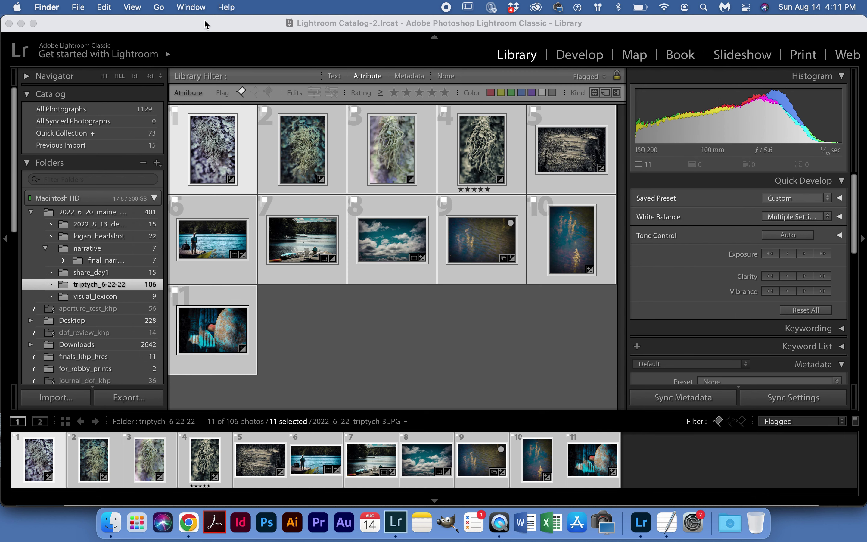